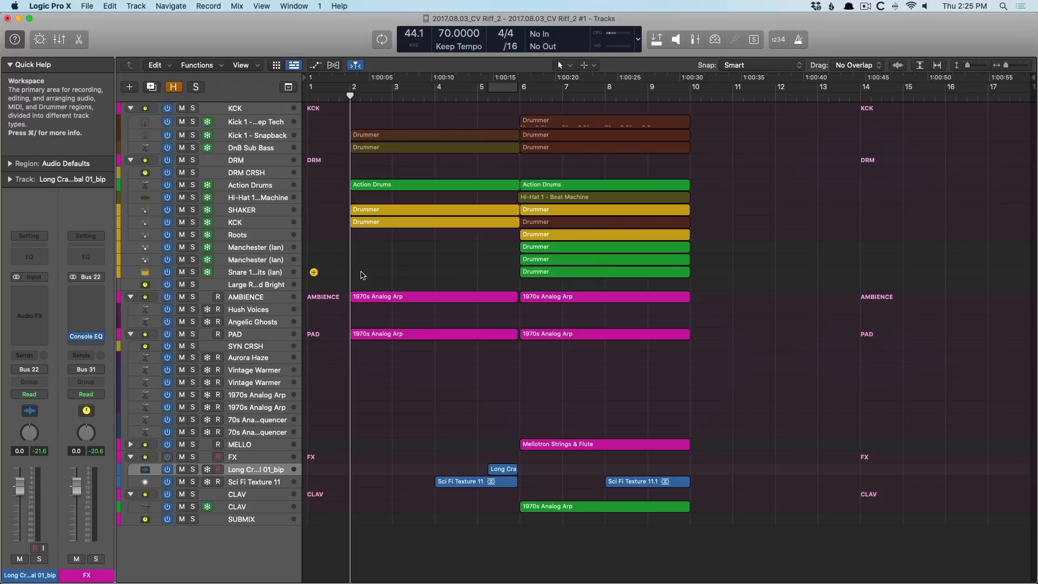
Step: Play back the arrangement, then select the Long Crash Cymbal 01_bip region and open Selection-Based Processing for it
key(space)
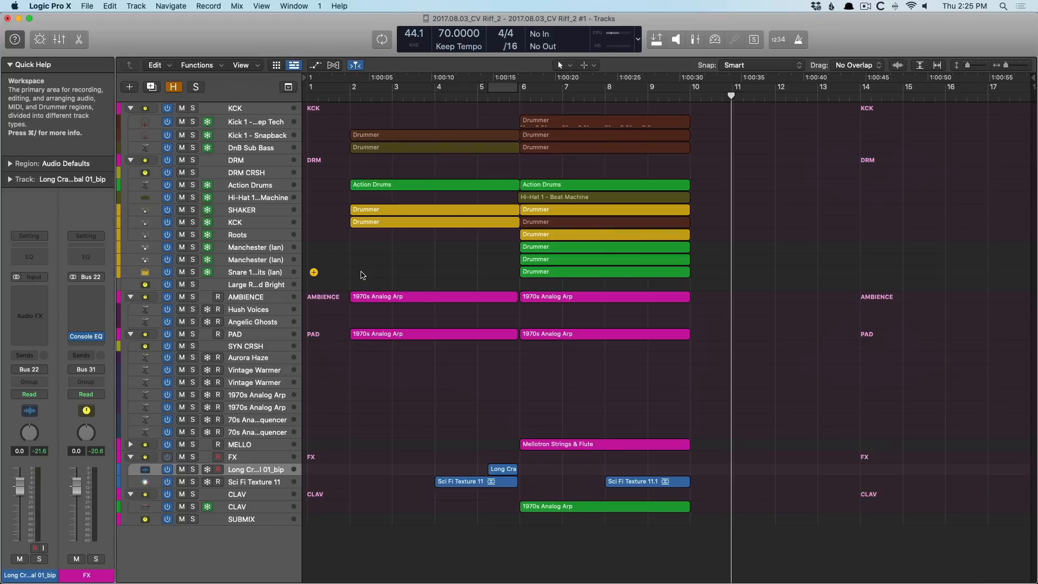
click(502, 468)
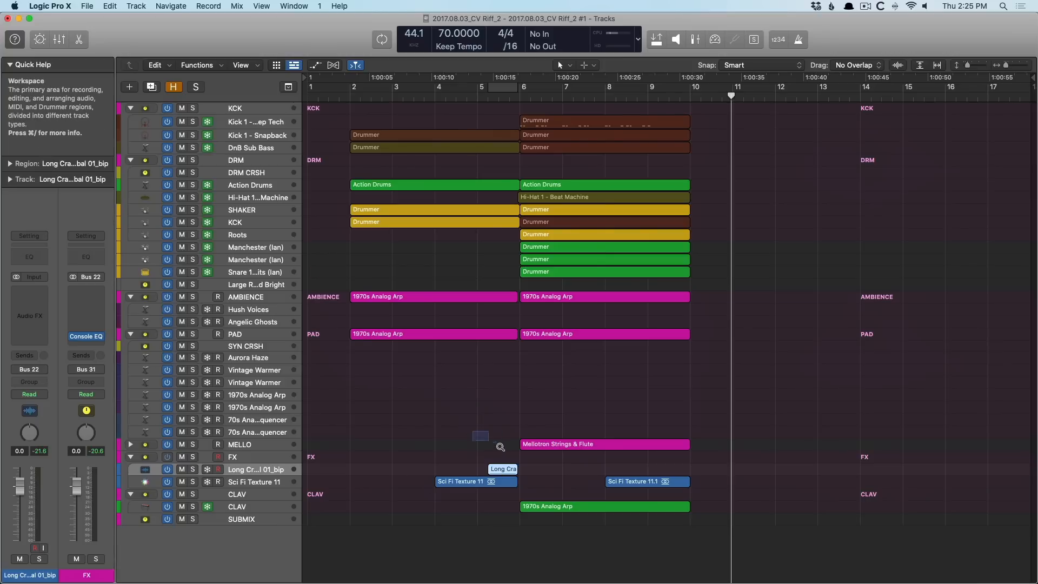
drag(501, 448, 541, 494)
scroll(723, 324, down, 5)
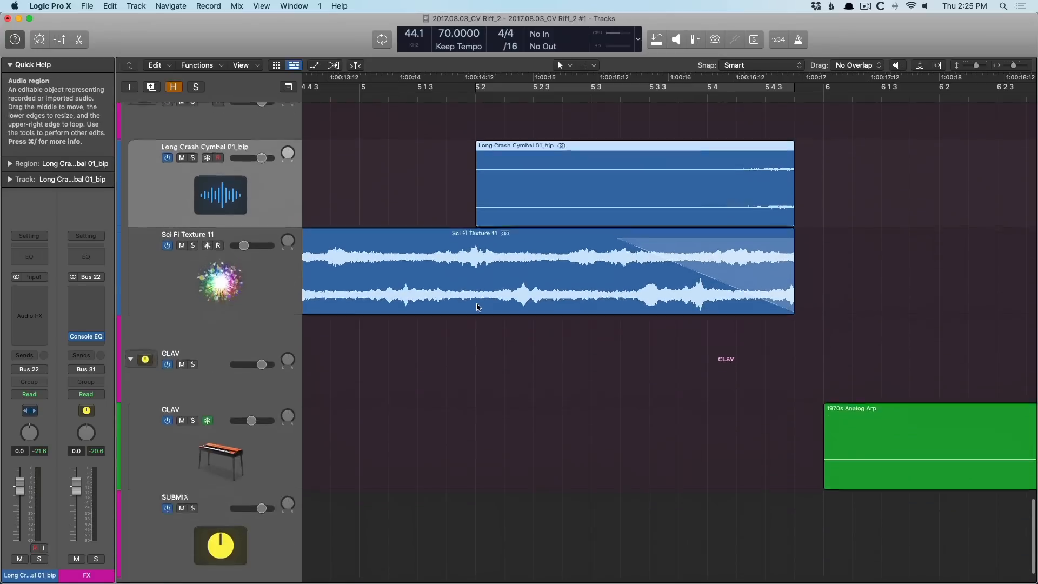
scroll(477, 307, up, 3)
click(212, 67)
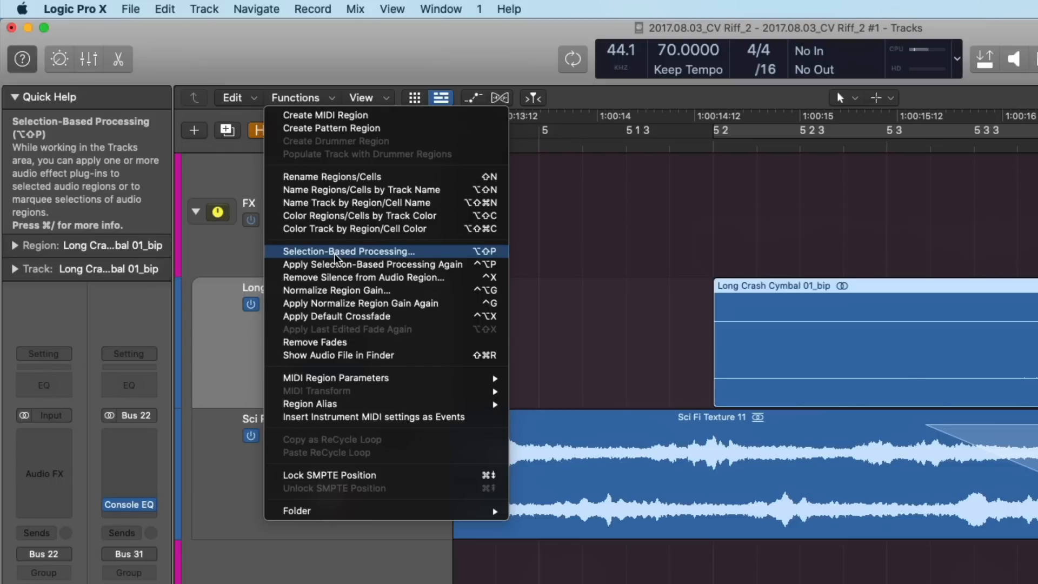
click(336, 253)
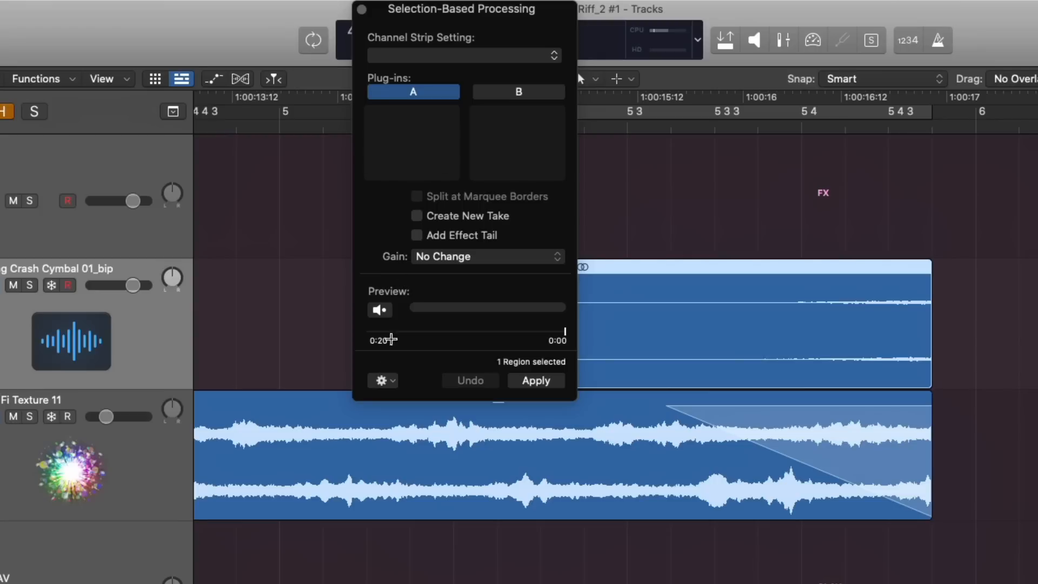
Step: Check the Selection-Based Processing preview options and preview the unprocessed Long Crash Cymbal region clear of the dialog
click(383, 381)
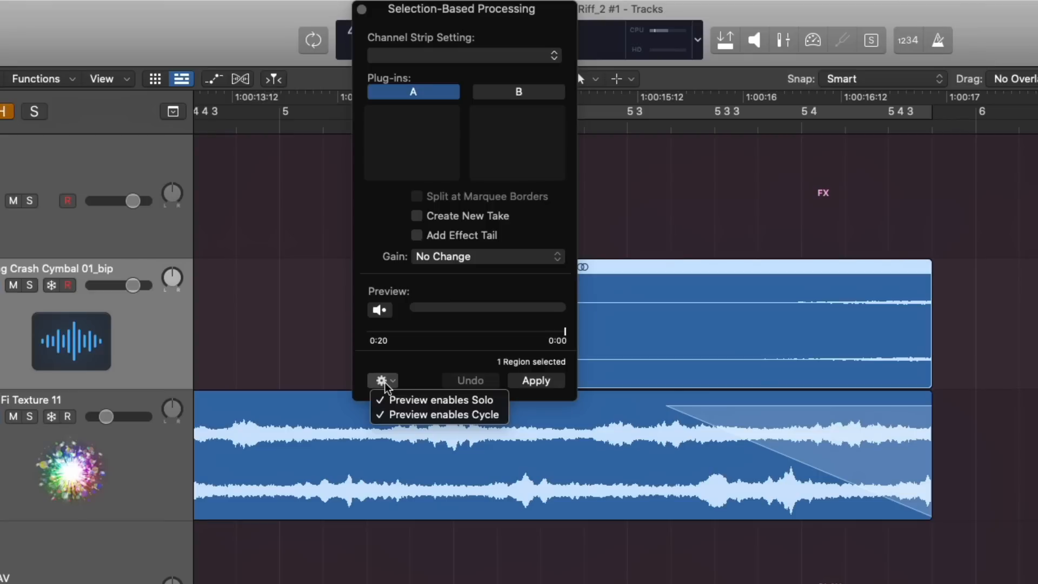
click(418, 352)
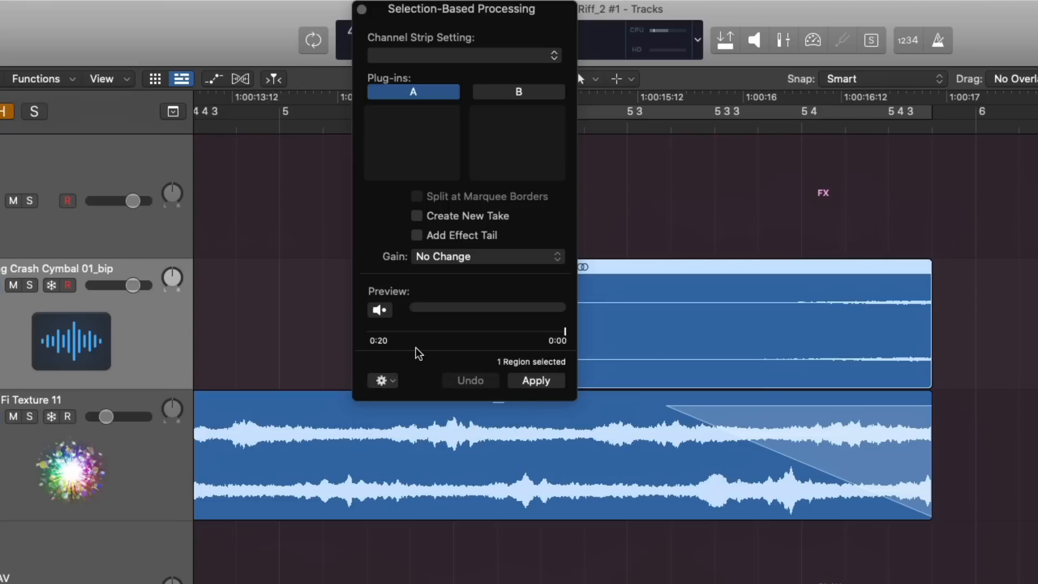
drag(423, 20, 141, 166)
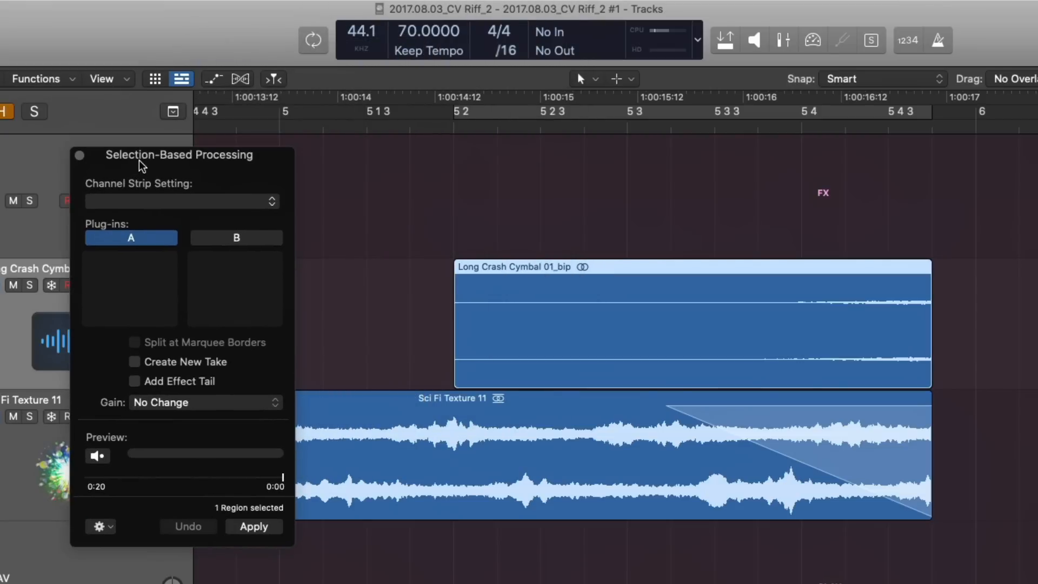
click(107, 460)
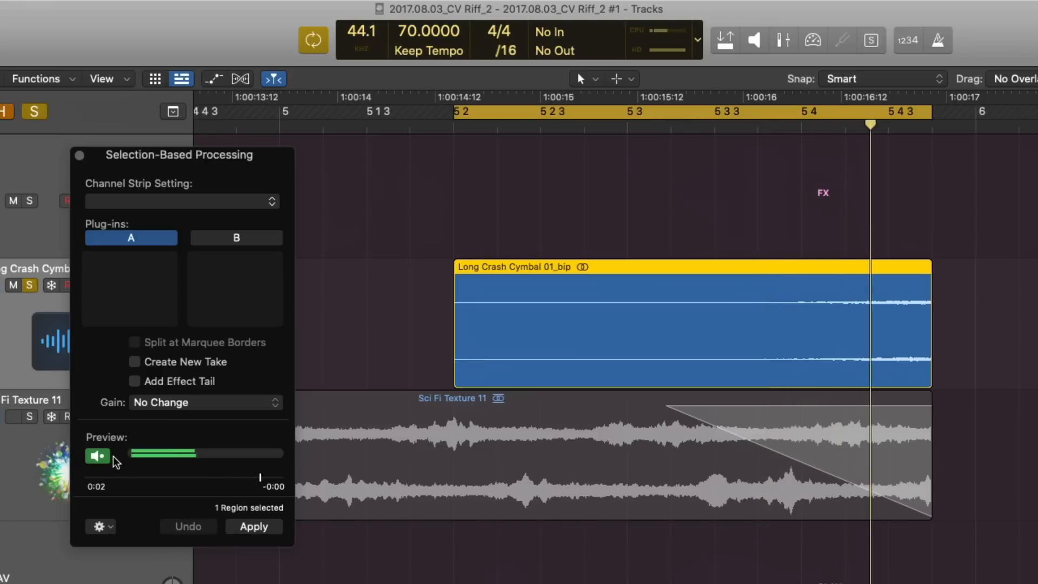
click(109, 458)
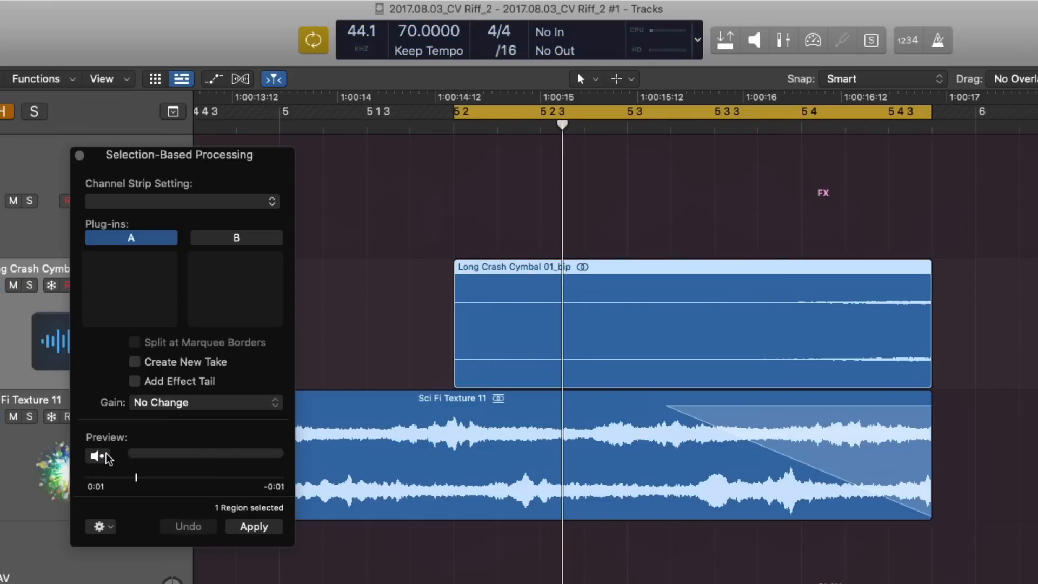
Step: Marquee-select the final part of the Long Crash Cymbal region, from just before 5 4 to its end, and preview it
drag(785, 350, 938, 348)
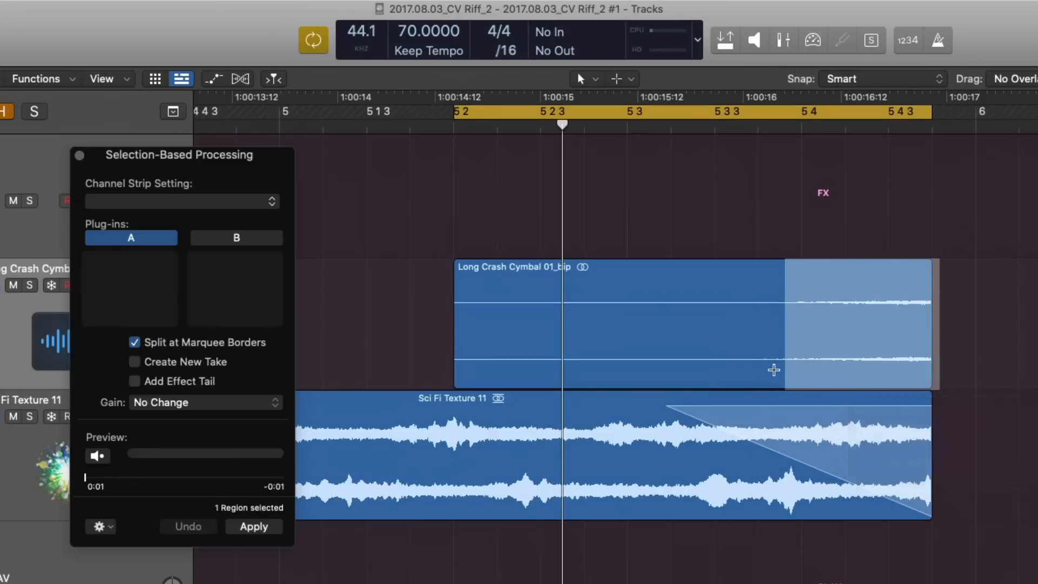
click(97, 456)
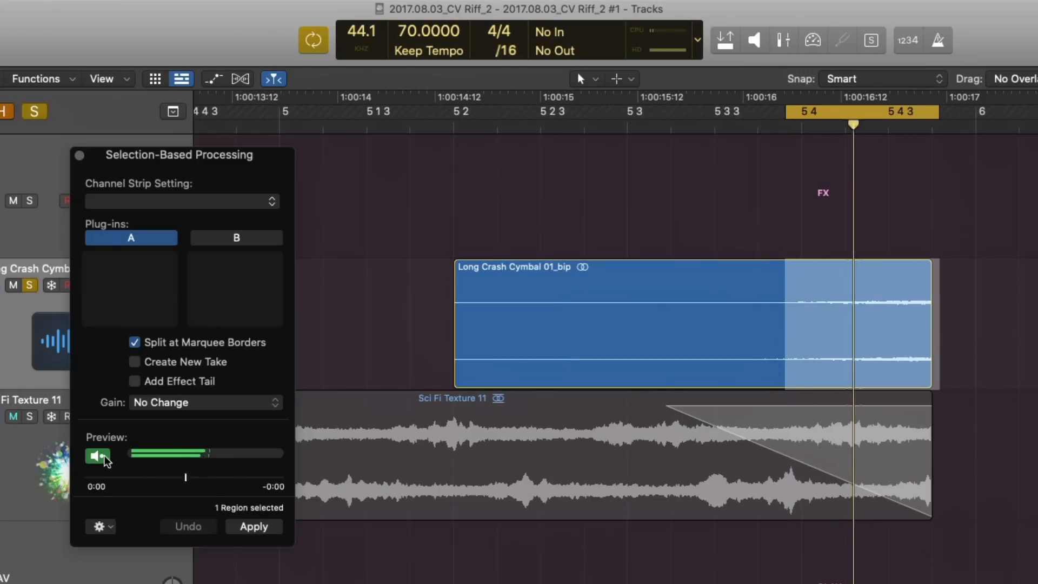
click(98, 457)
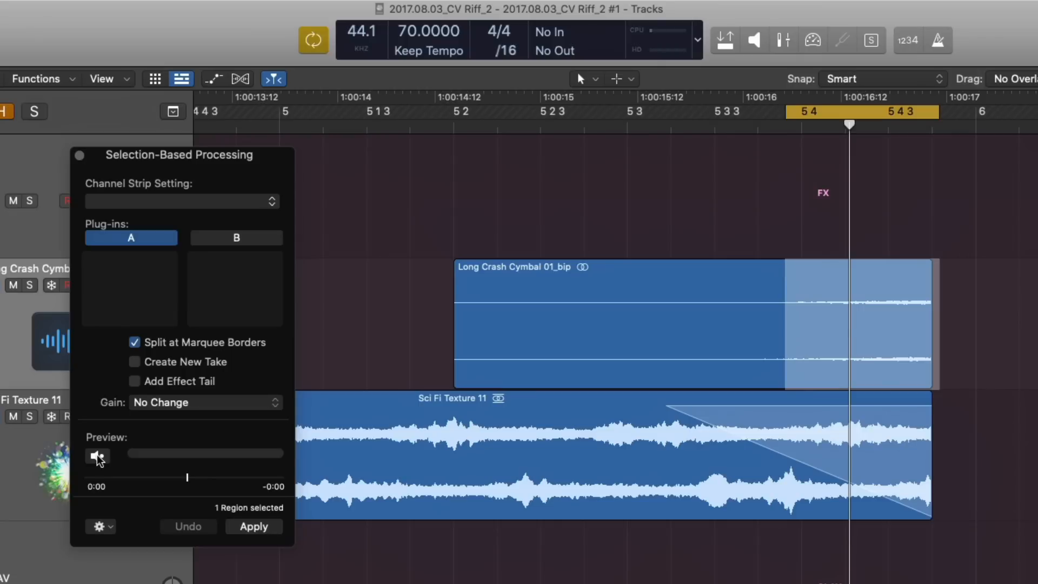
Step: Turn off the Preview enables Solo and Preview enables Cycle options, and disable the project's cycle area
click(102, 526)
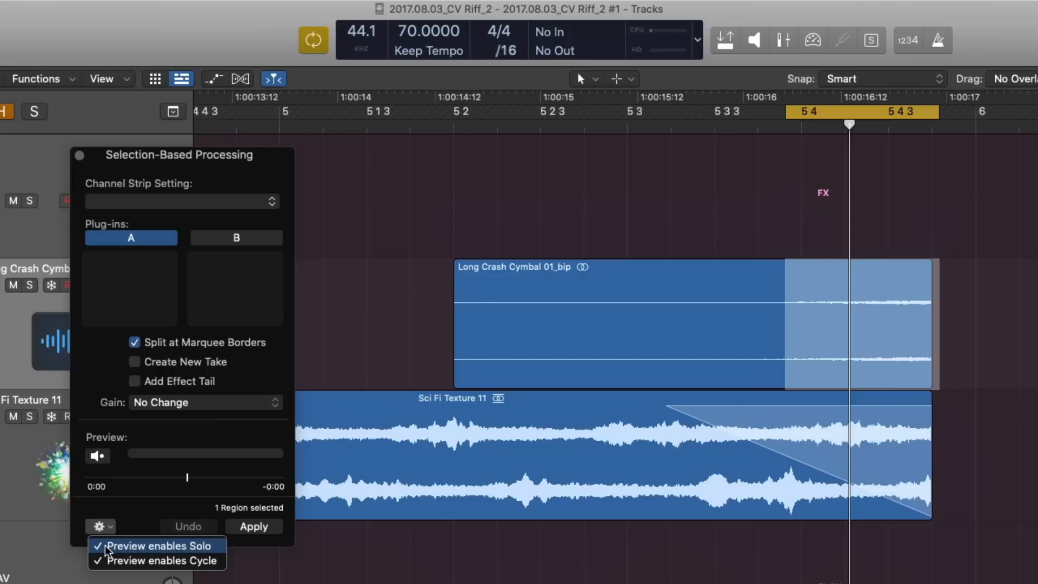
click(106, 548)
click(104, 526)
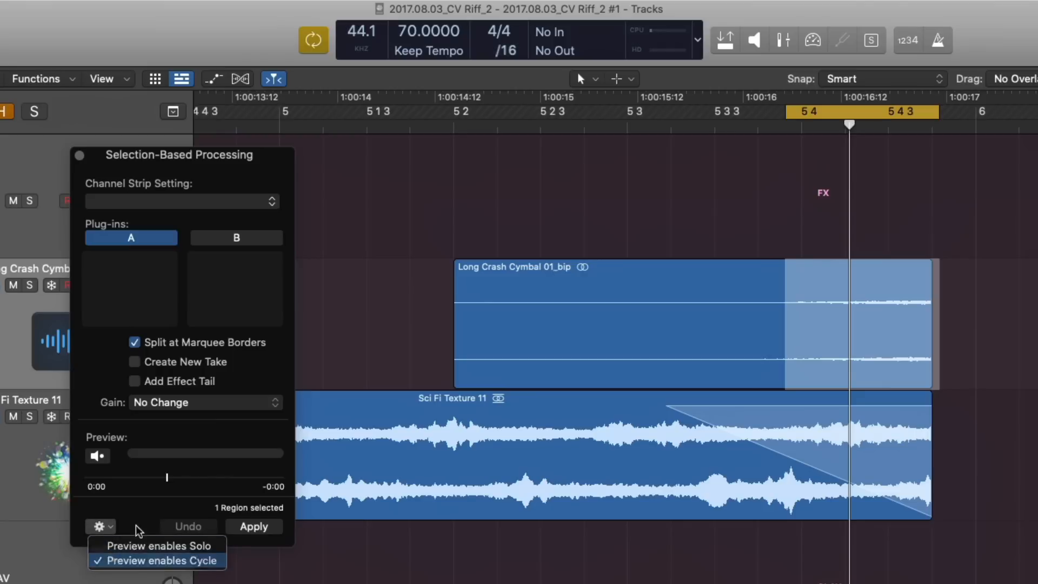
click(209, 457)
click(849, 113)
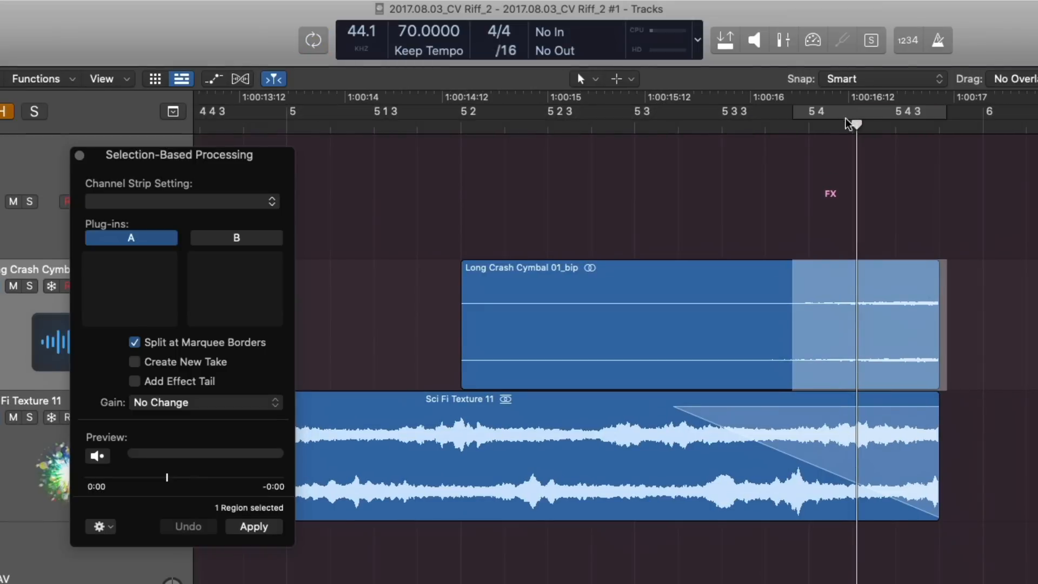
Step: Clear the marquee, place the playhead at 5 2 and preview the whole Long Crash Cymbal region in context
click(437, 306)
click(461, 124)
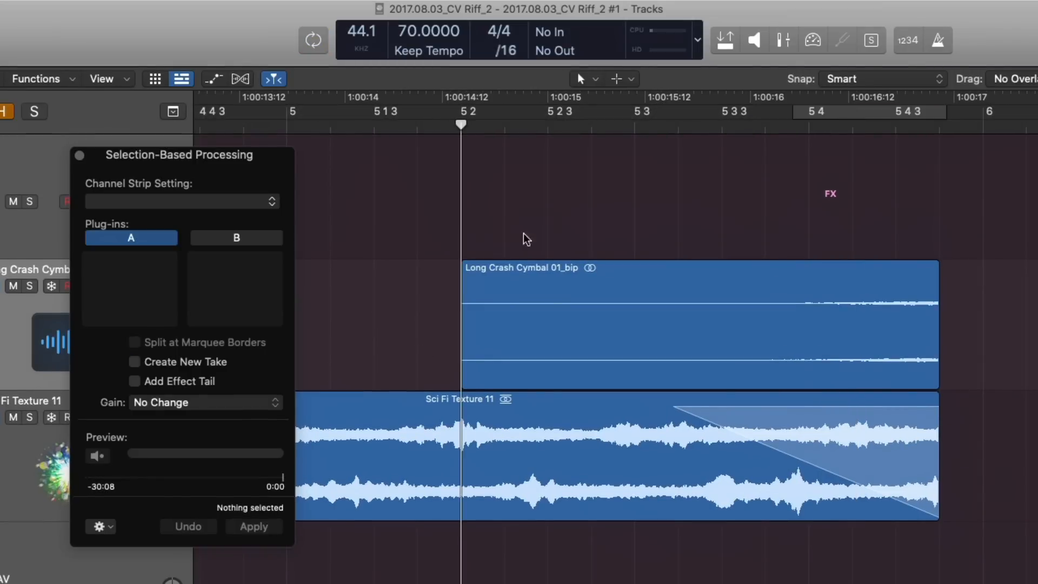
click(550, 288)
click(97, 456)
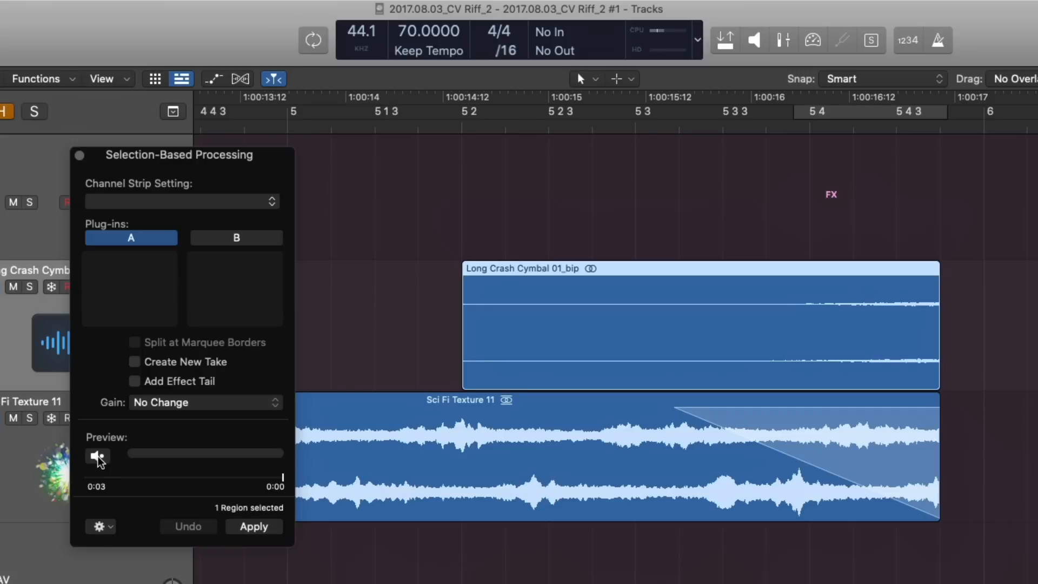
Step: Insert Space Designer in plug-in set A and re-enable the Preview enables Solo and Preview enables Cycle options
click(158, 261)
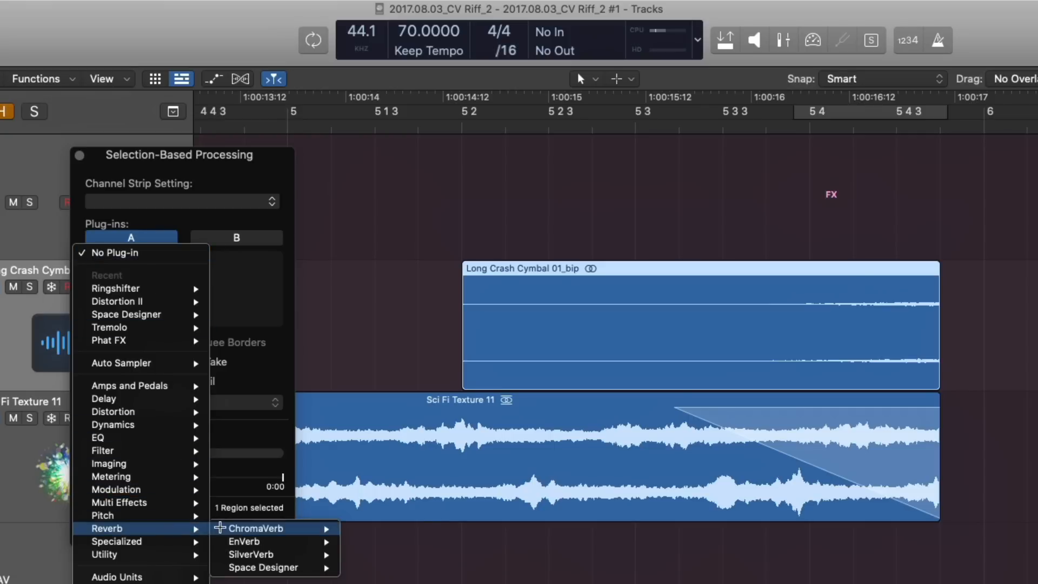
click(221, 566)
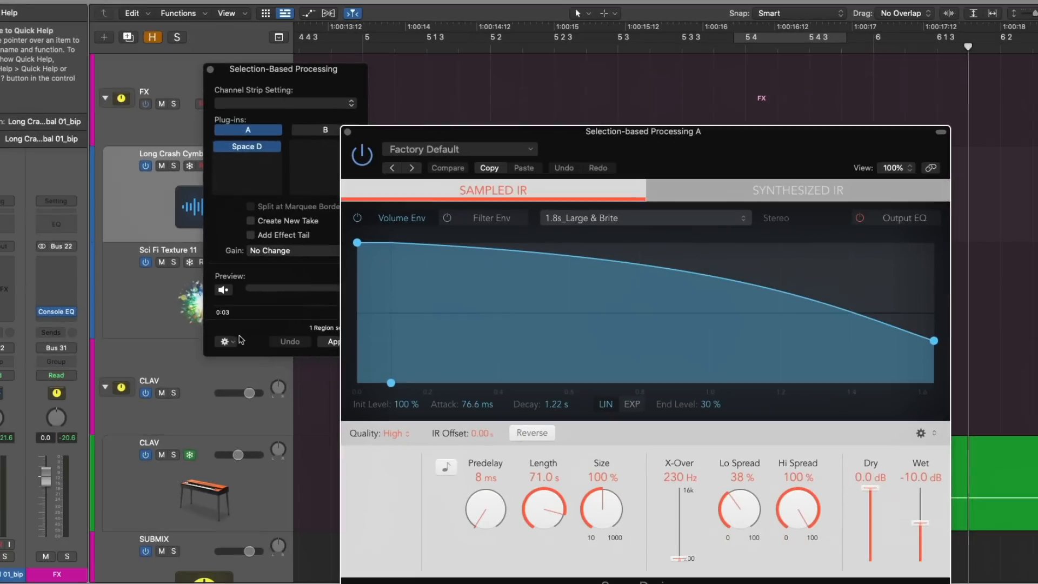
click(111, 527)
click(234, 356)
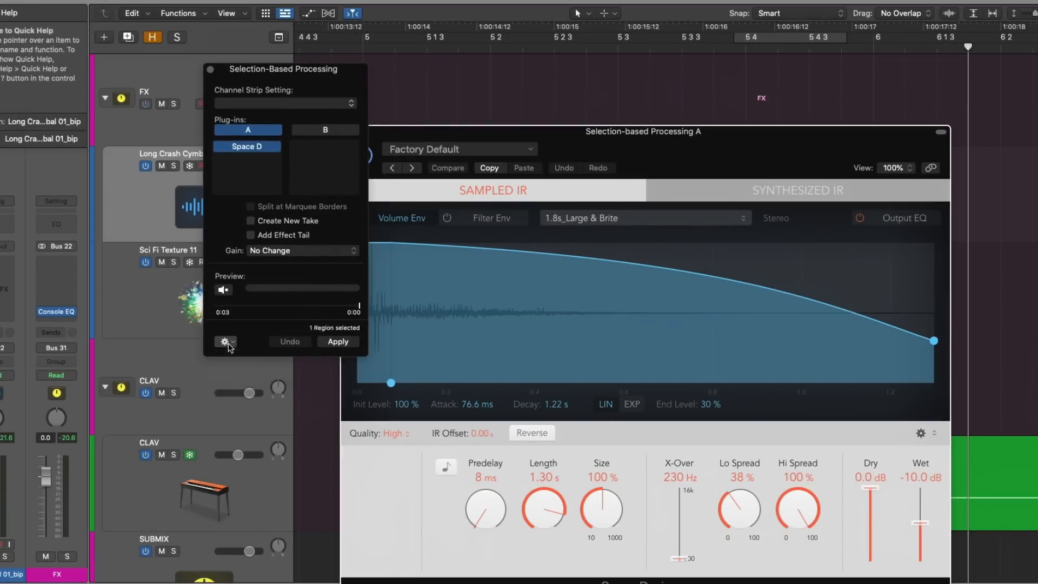
click(229, 342)
click(231, 367)
click(470, 139)
Step: Start previewing the region and load the 02.0s Sustain Plate preset from the Large Spaces plate reverbs in Space Designer
click(223, 290)
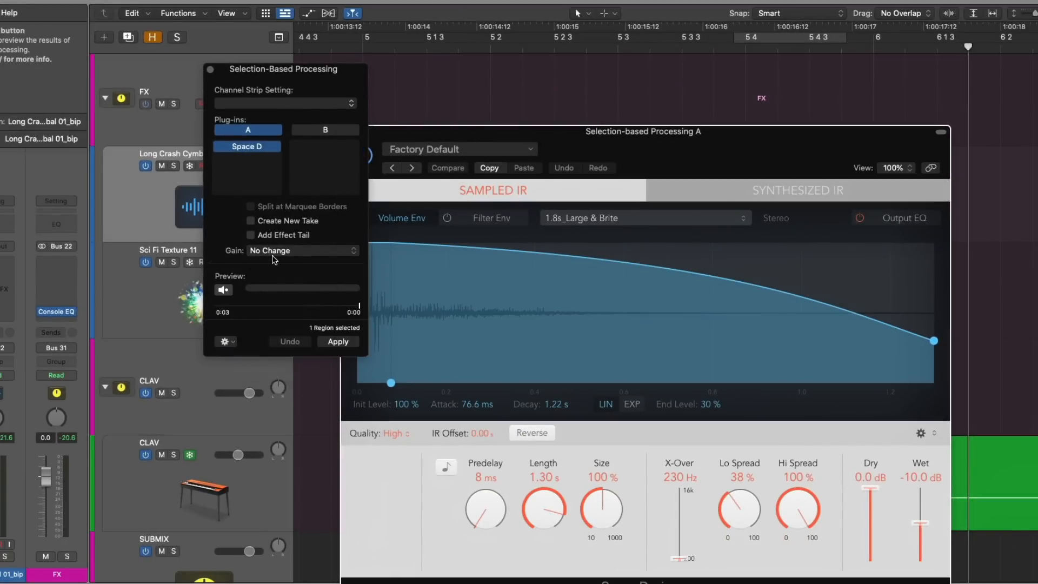
click(437, 153)
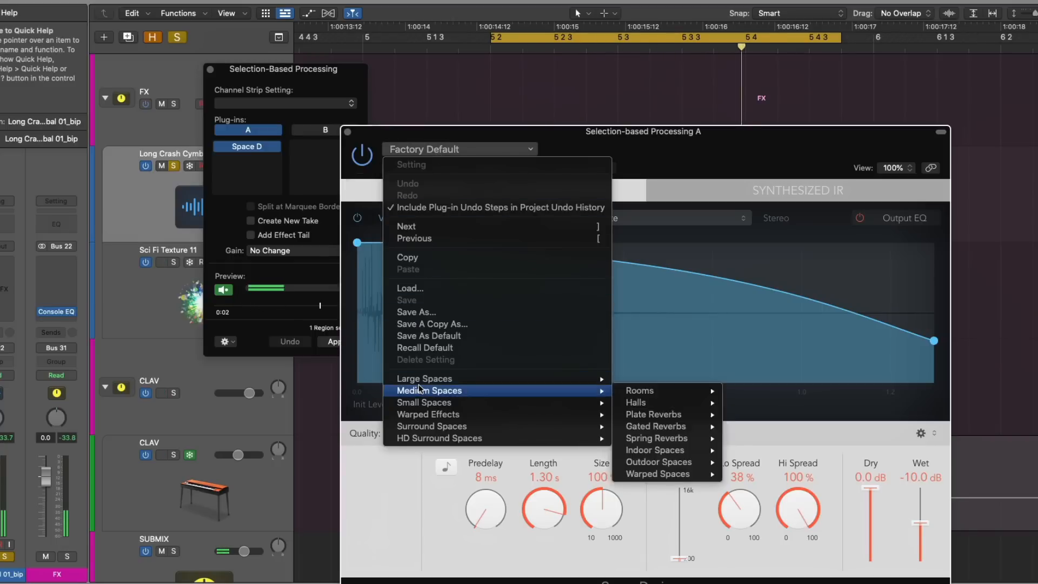
mouse_move(519, 377)
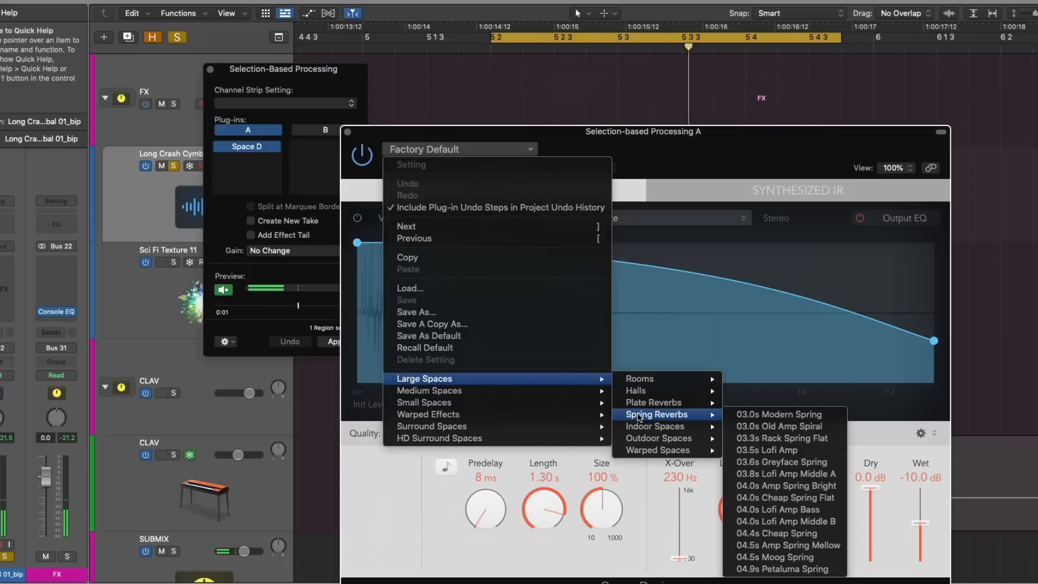
mouse_move(671, 407)
click(775, 402)
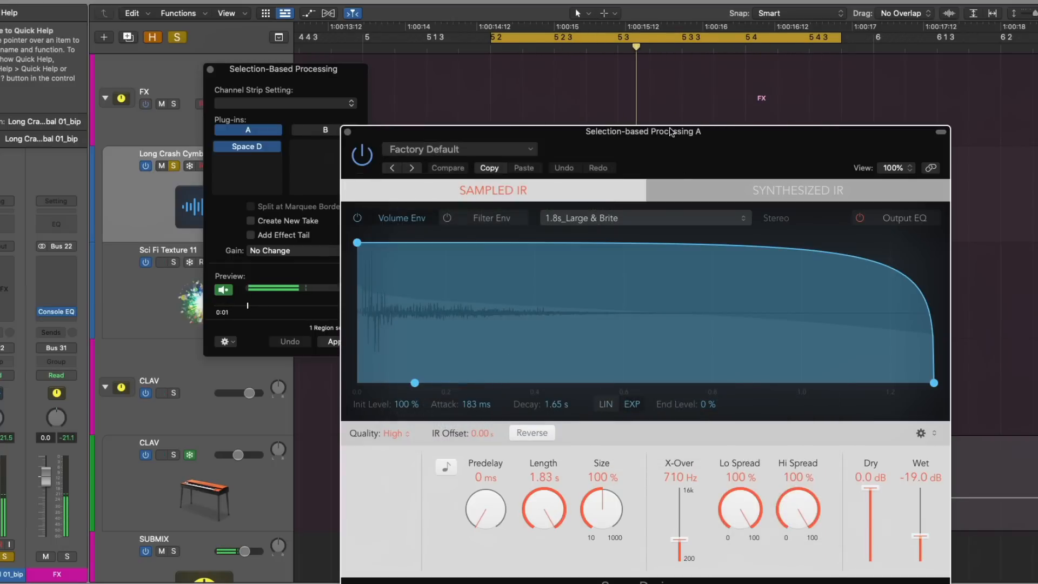
drag(671, 147, 924, 80)
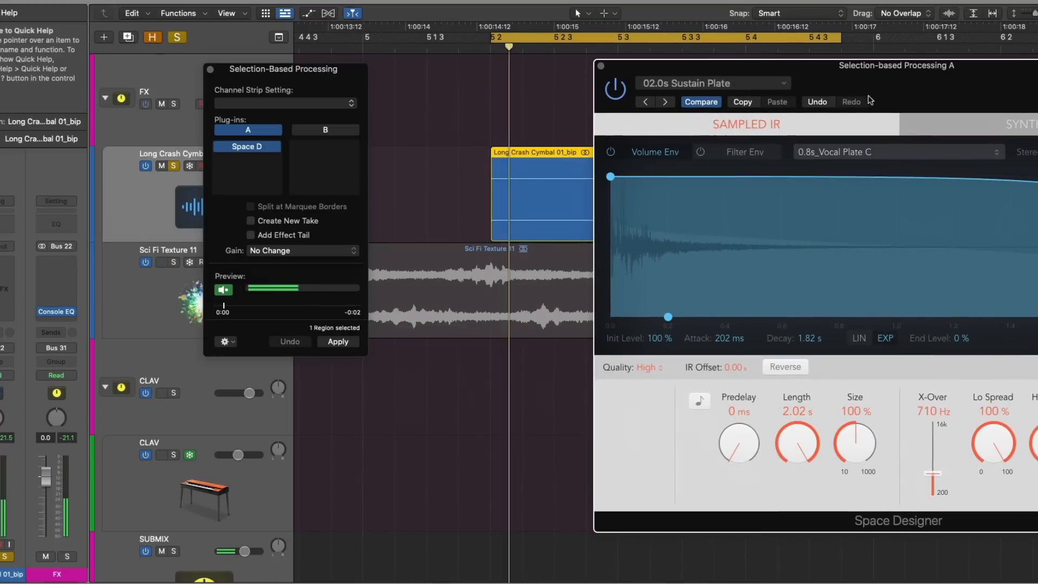
Step: Audition the neighbouring plate presets, settle on 02.2s Stage Plate, stop the preview and close Space Designer
click(665, 102)
drag(757, 65, 665, 91)
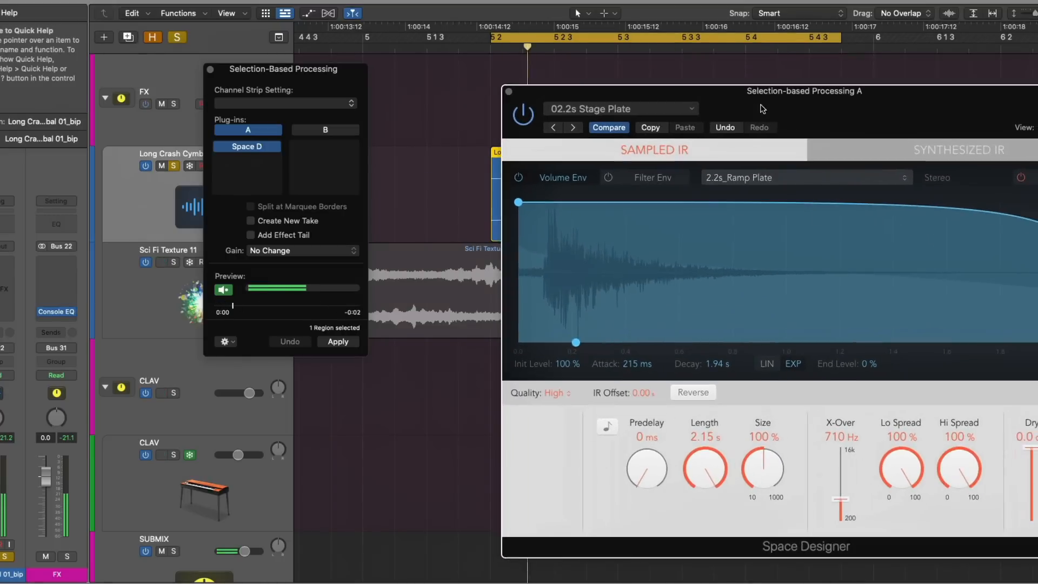
click(573, 130)
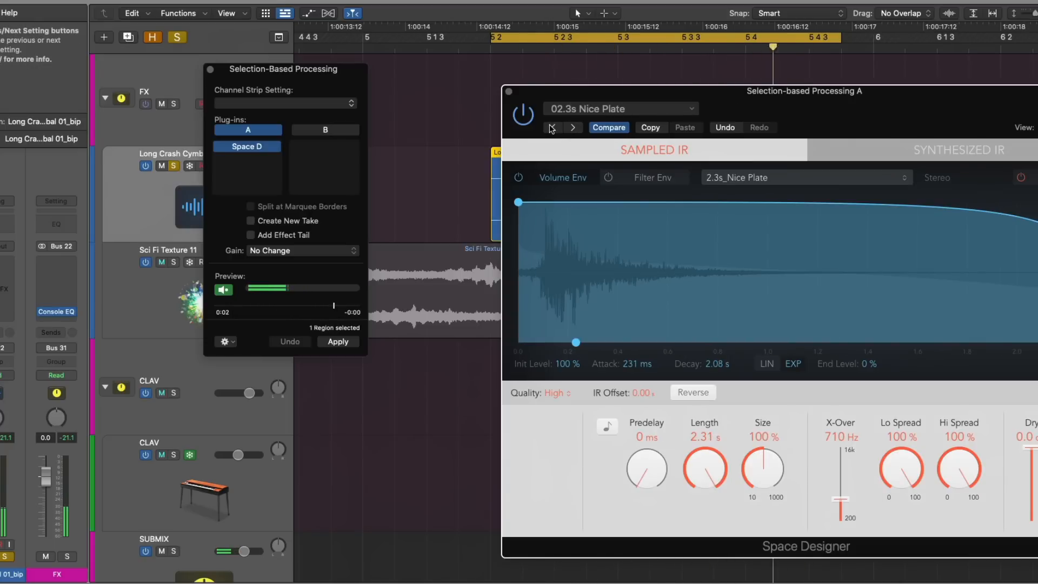
click(551, 129)
key(space)
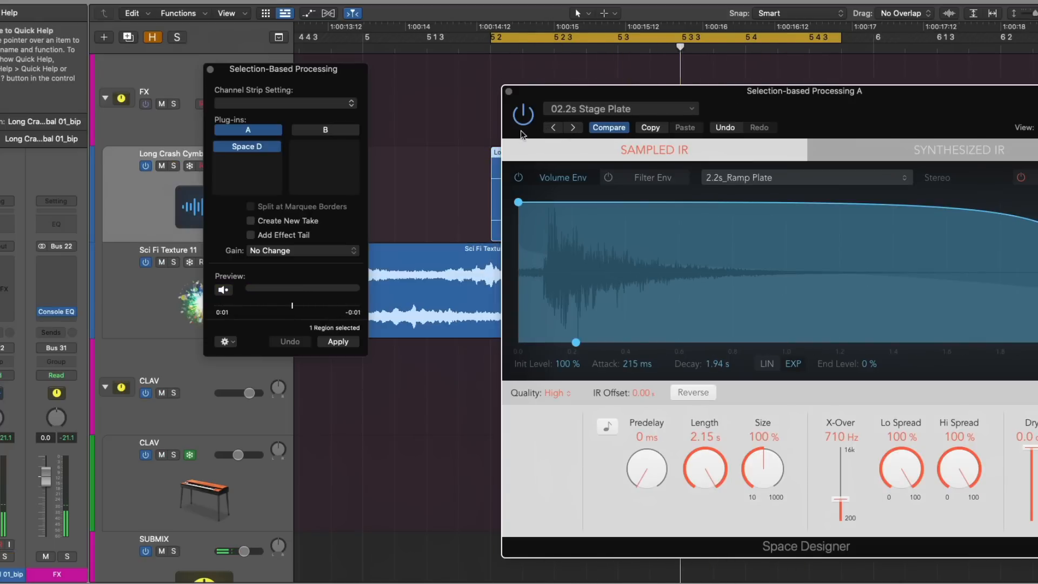
click(509, 91)
Step: Add Distortion II below Space Designer in plug-in set A and set its distortion type to Class AB1 soft
click(271, 165)
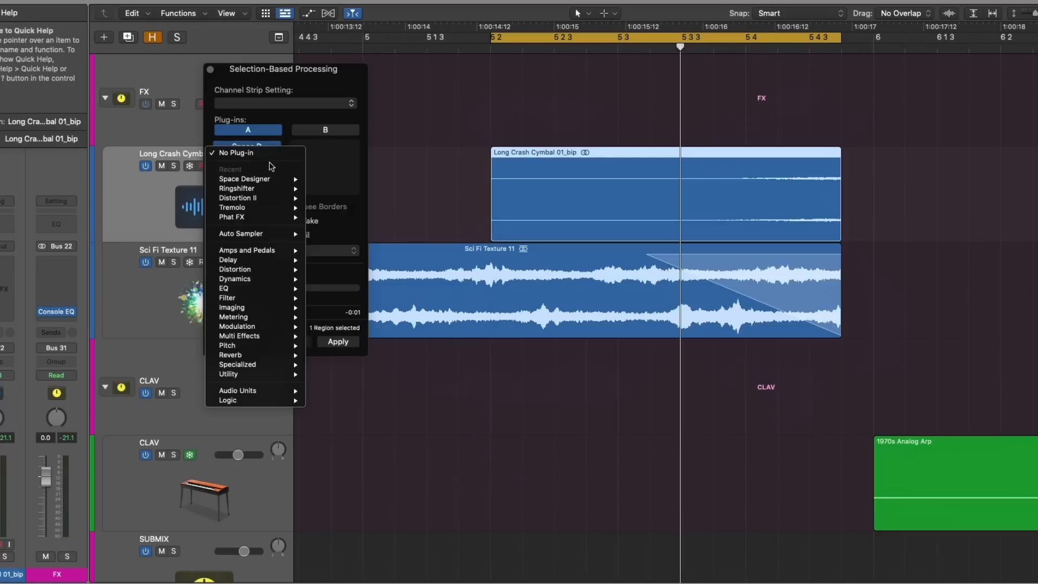
click(269, 199)
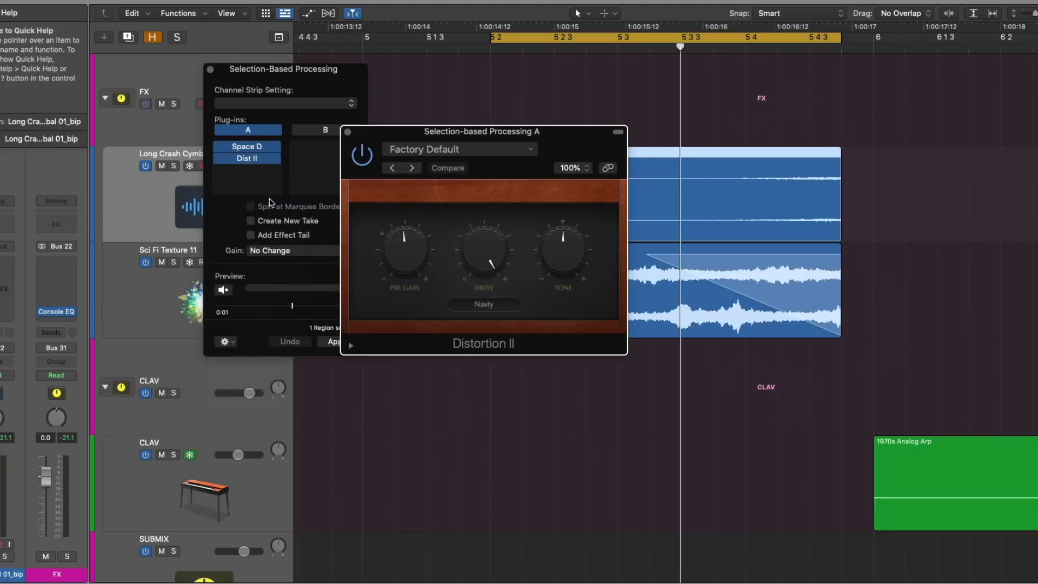
drag(565, 136, 703, 240)
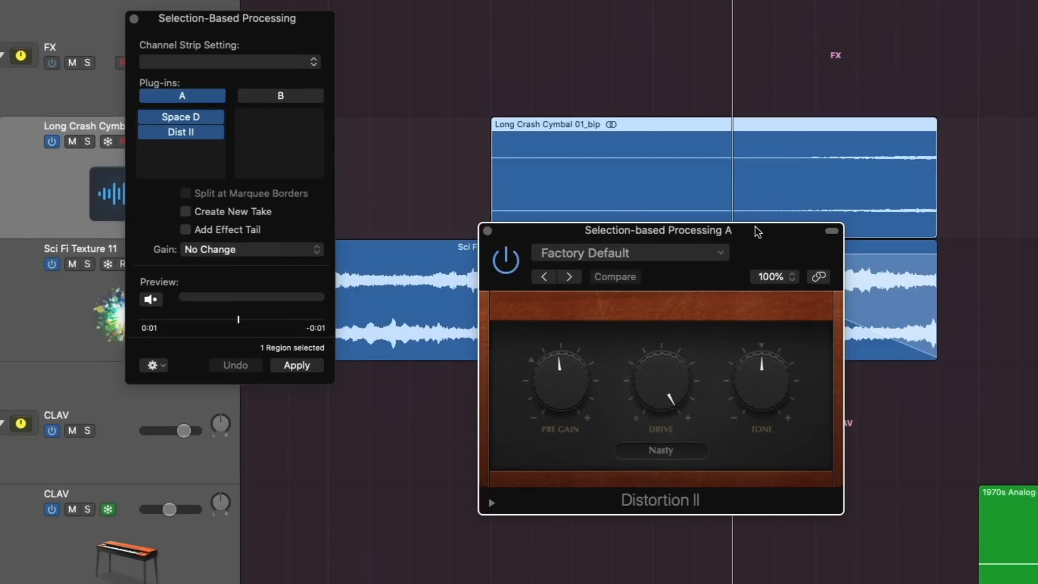
click(690, 451)
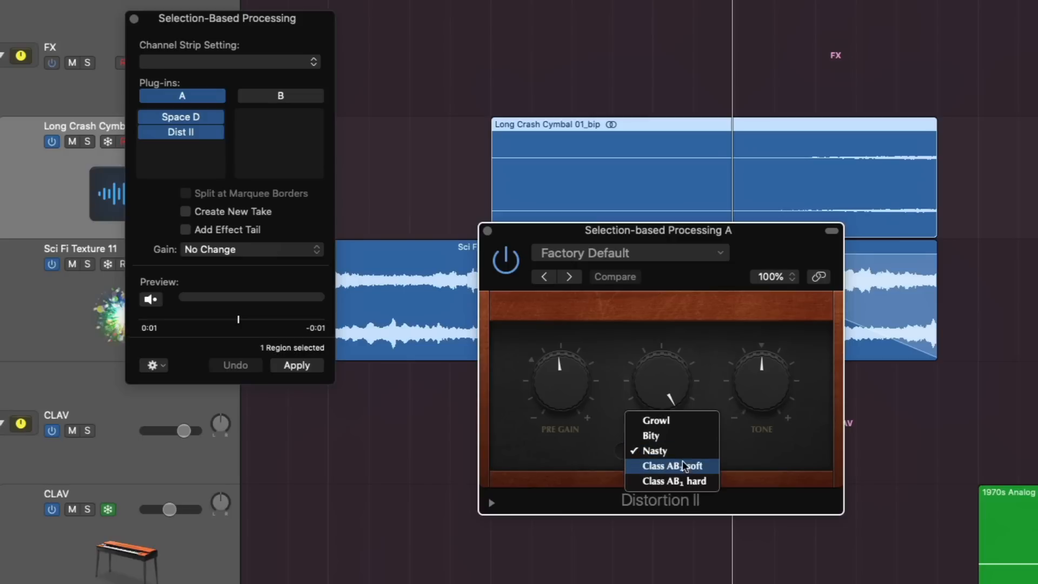
click(680, 467)
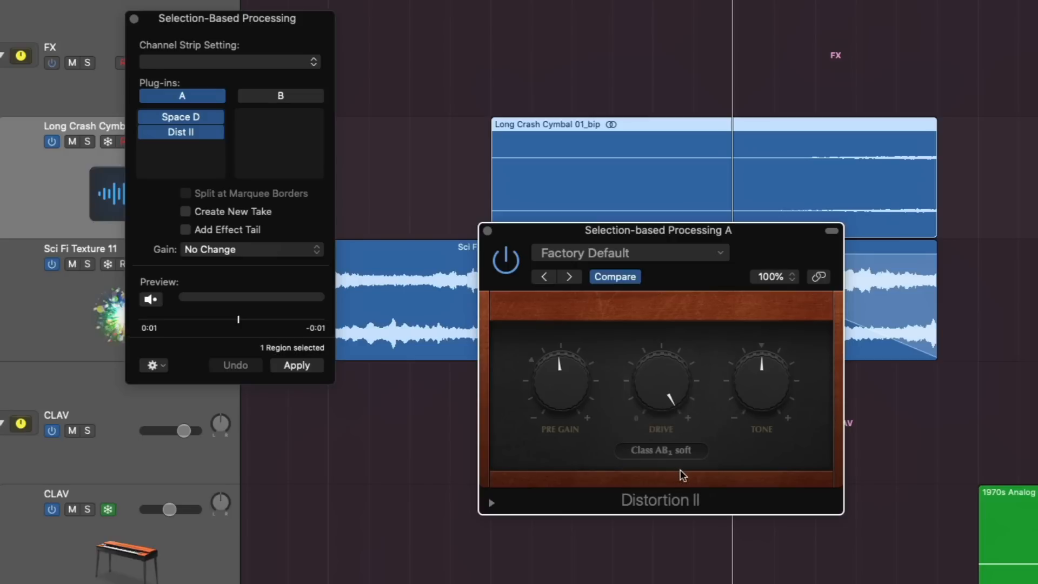
drag(748, 252, 719, 222)
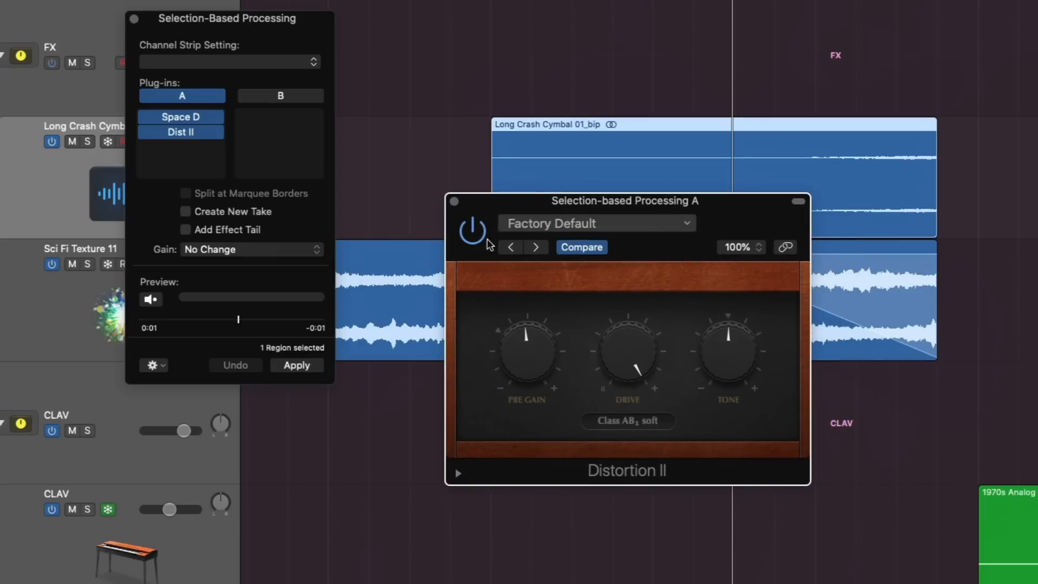
Step: While previewing, set Distortion II's pre gain to 20.0 dB and output level to -11.5 dB, close it and stop the preview
click(151, 298)
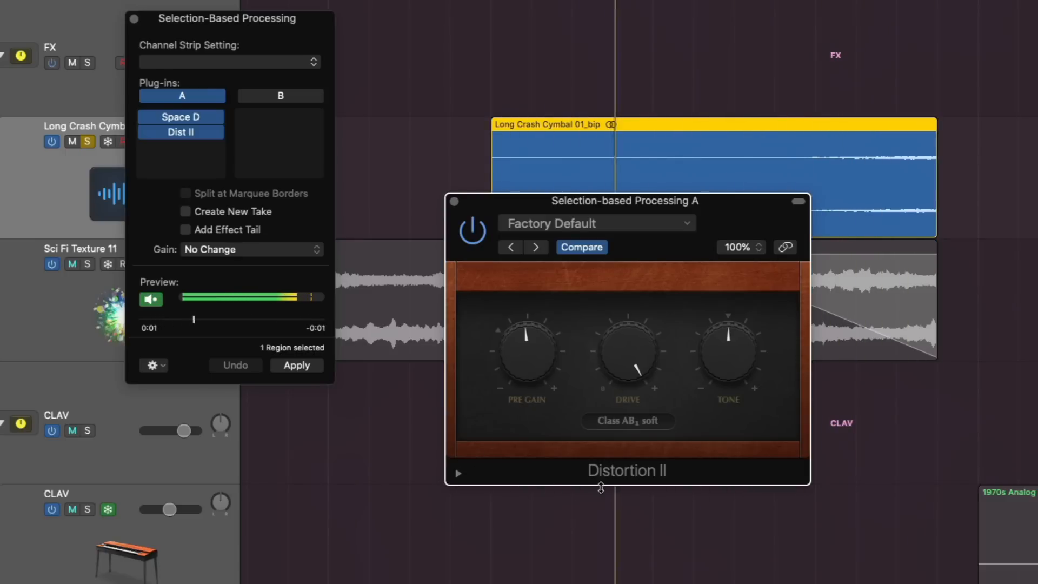
click(458, 474)
drag(719, 496, 705, 496)
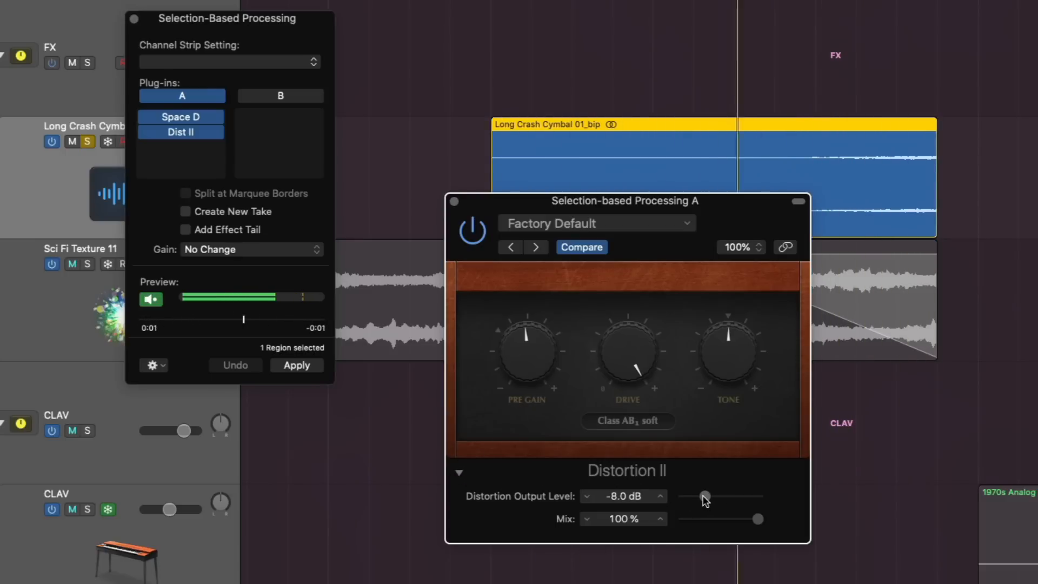
mouse_move(526, 372)
drag(526, 372, 528, 297)
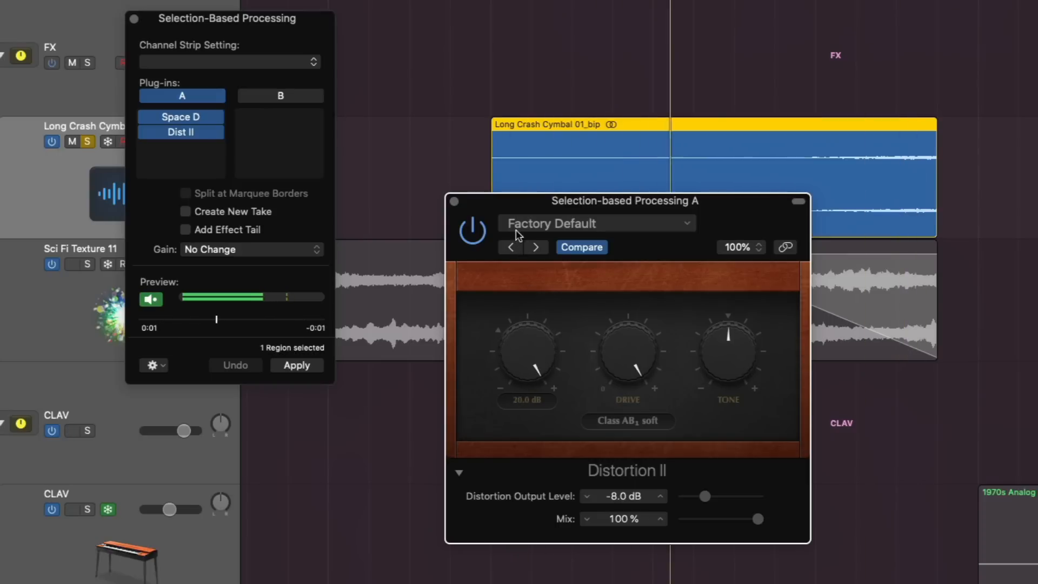
drag(706, 497, 702, 498)
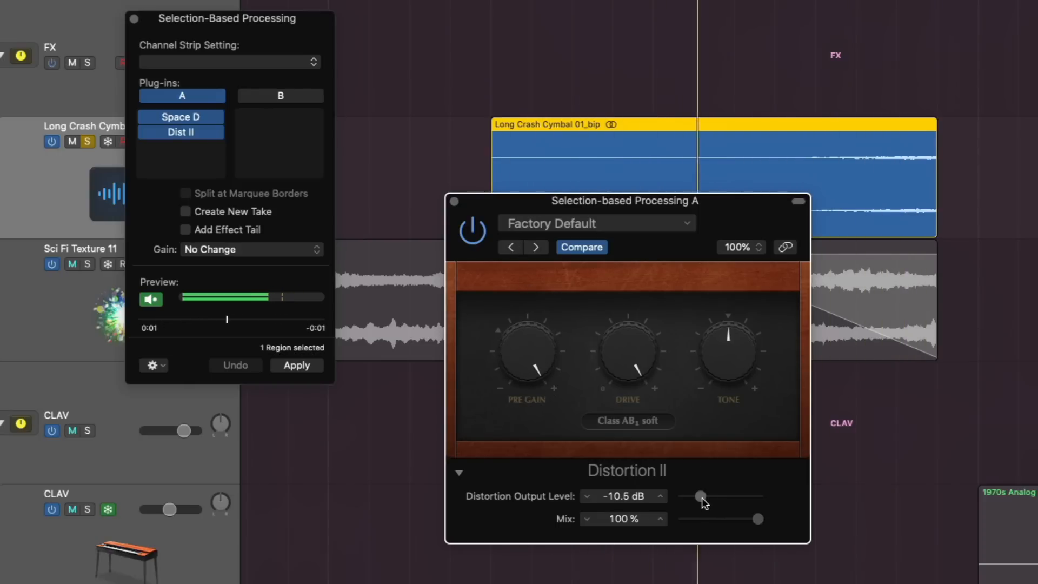
click(454, 202)
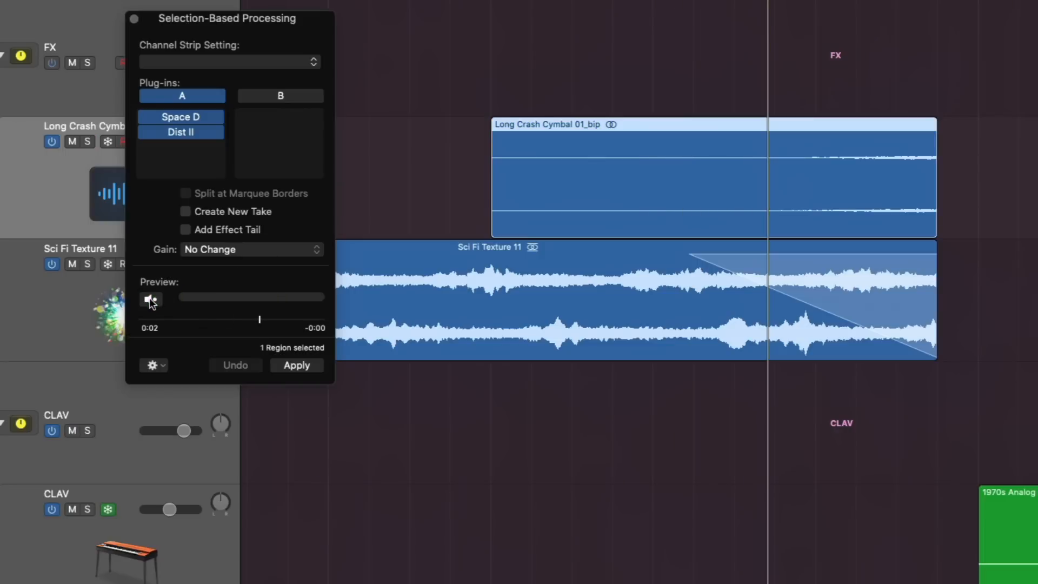
Step: Add Tremolo below Distortion II in set A and, while previewing, set its rate to 1/64, smoothing to 0% and depth to 40%
click(212, 150)
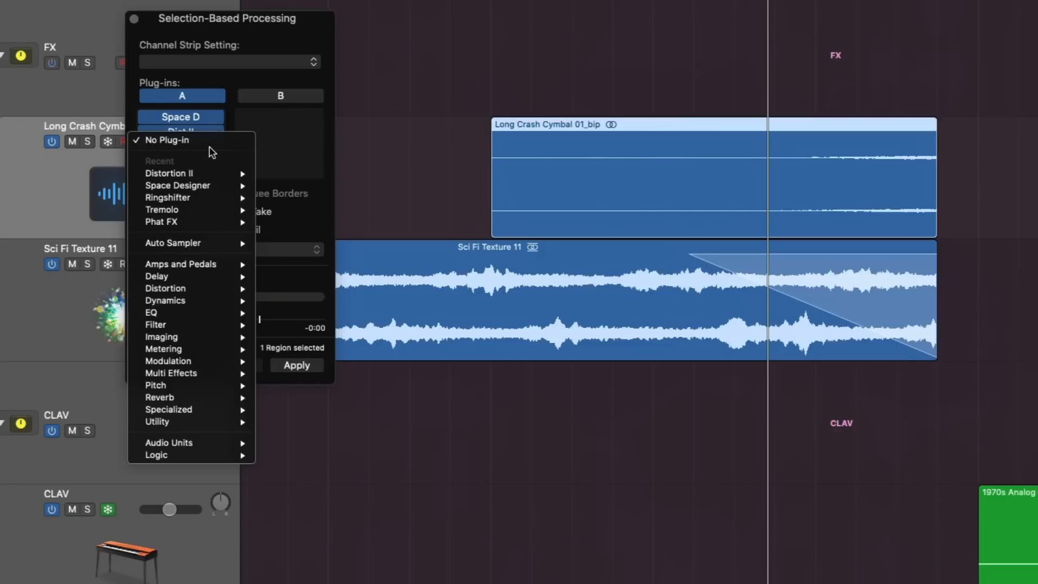
click(206, 210)
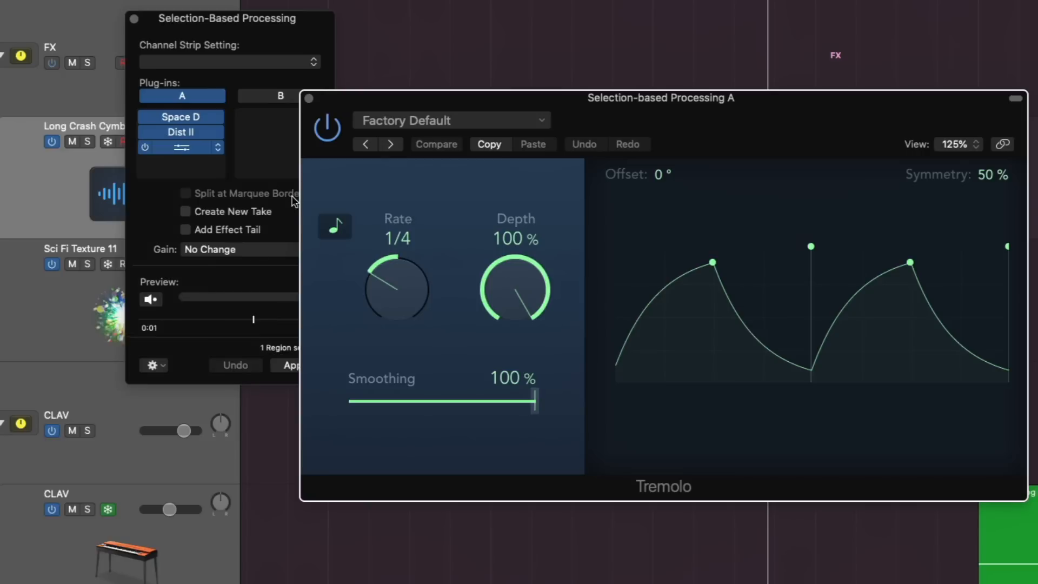
click(162, 300)
drag(394, 291, 403, 252)
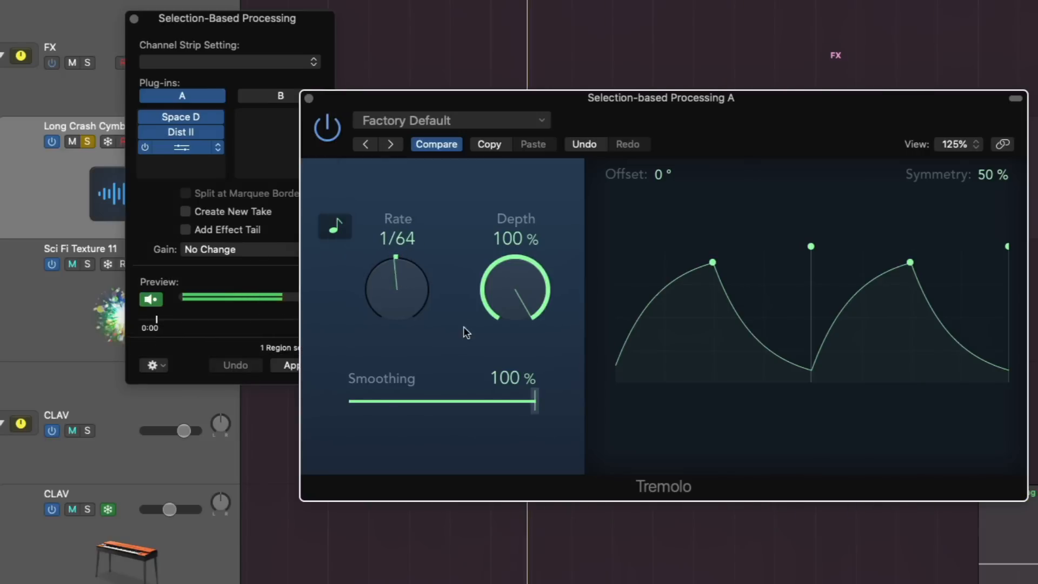
drag(535, 400, 327, 389)
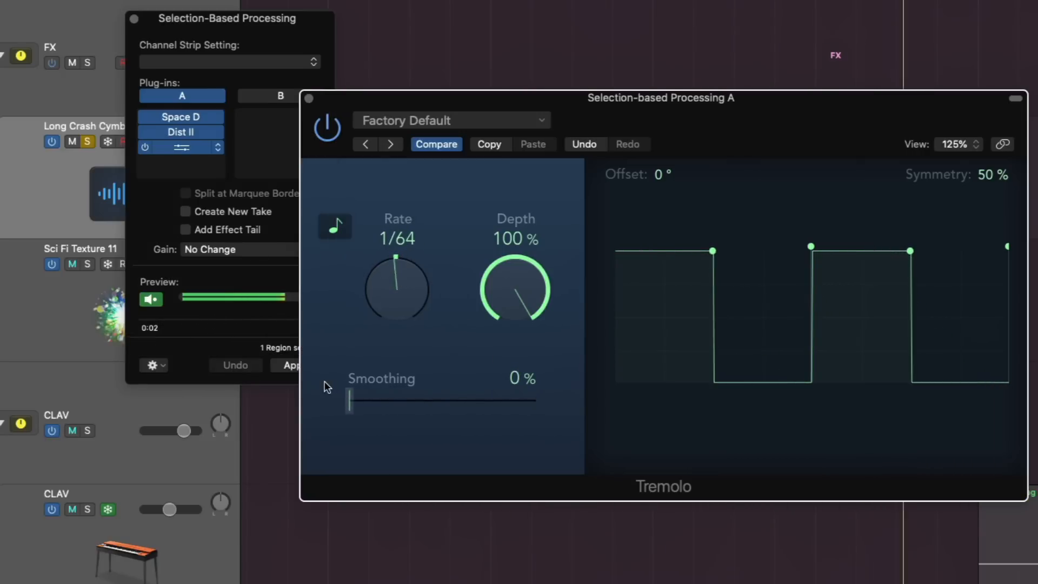
drag(521, 293, 475, 430)
click(151, 299)
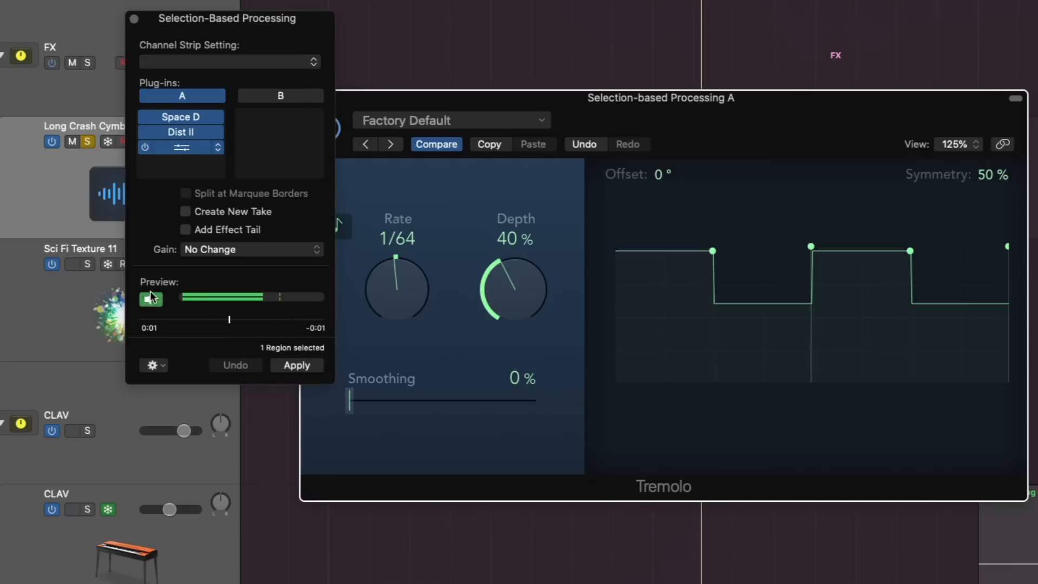
click(363, 101)
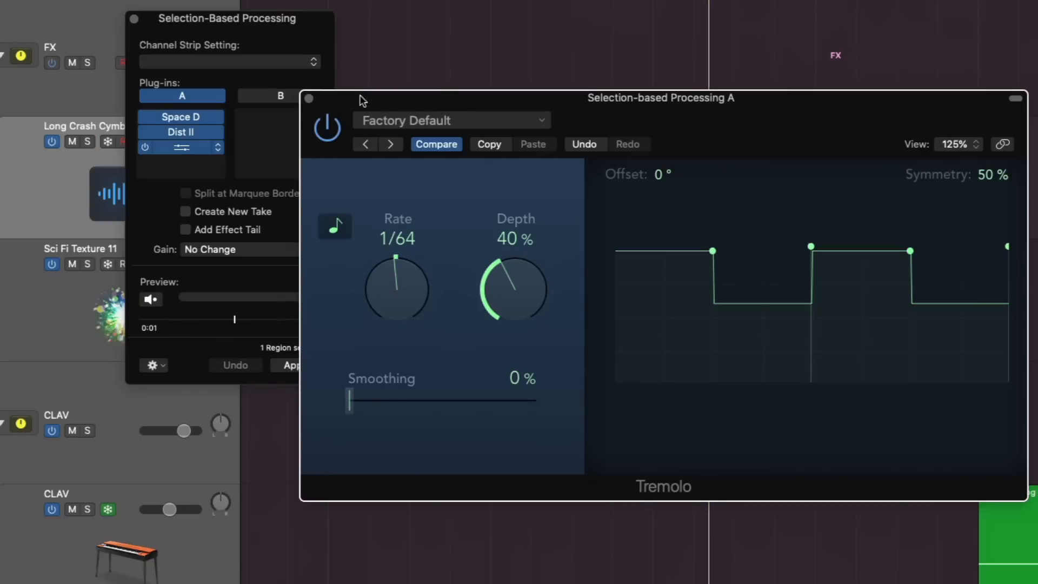
click(309, 99)
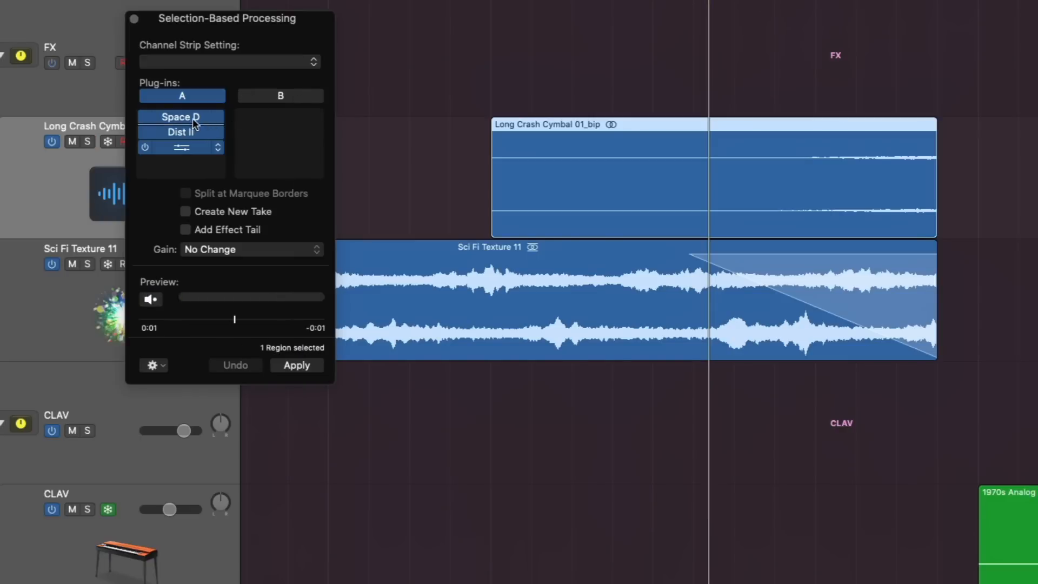
Step: Copy Space Designer and Distortion II into plug-in set B and add Ringshifter below them
drag(190, 119, 256, 116)
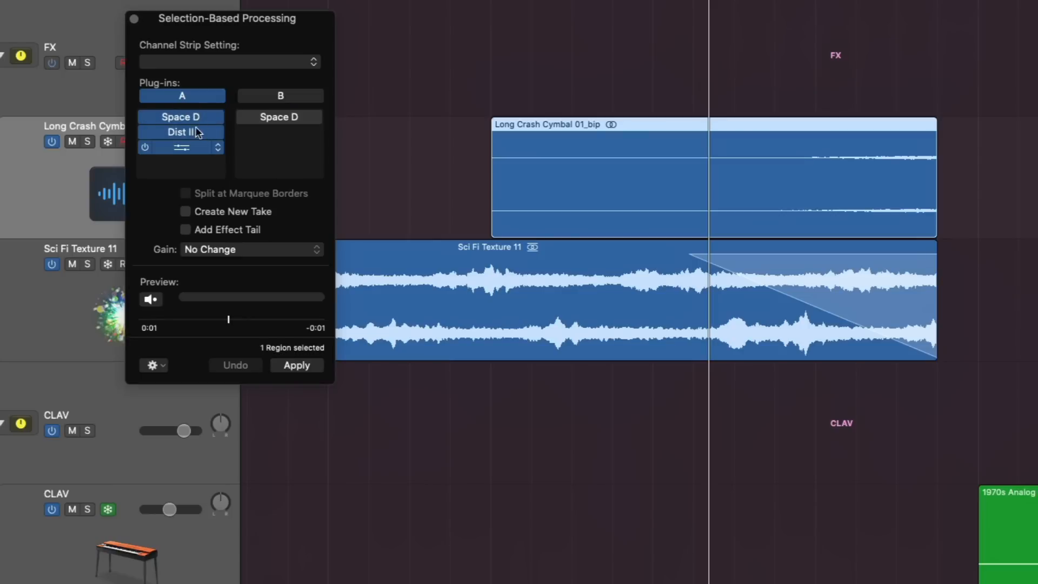
drag(181, 135, 262, 133)
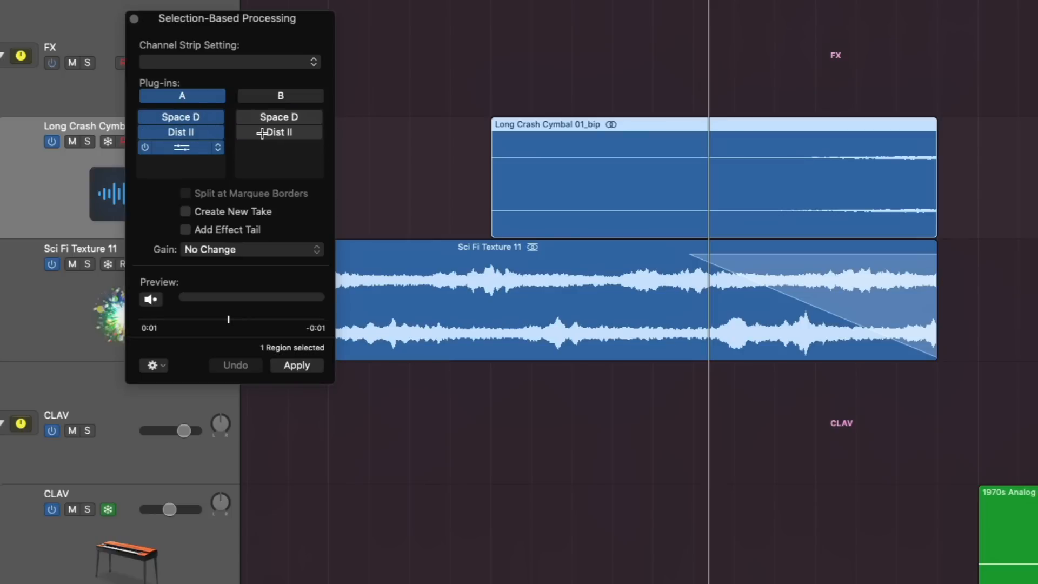
click(261, 147)
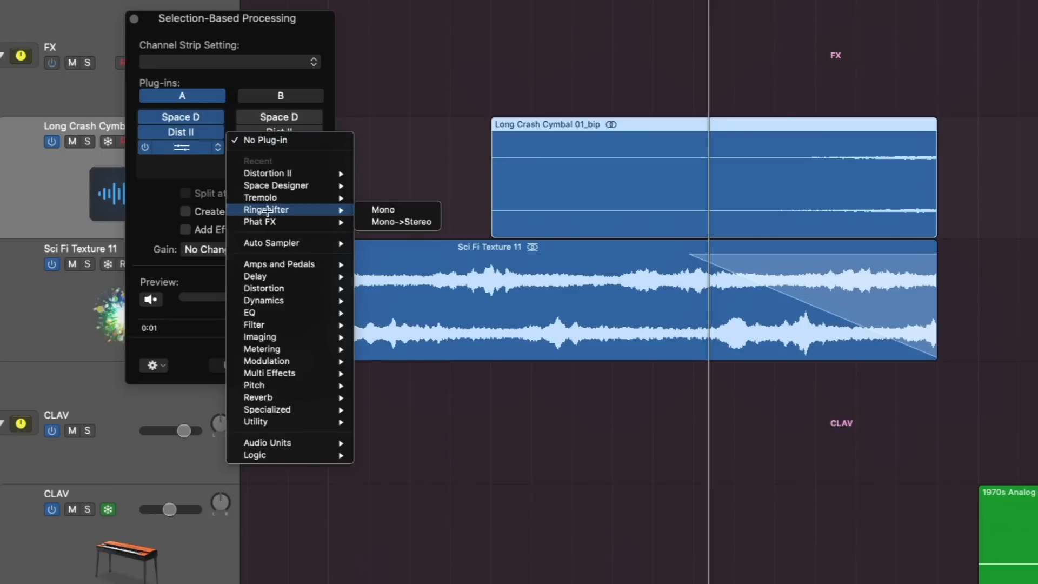
click(267, 211)
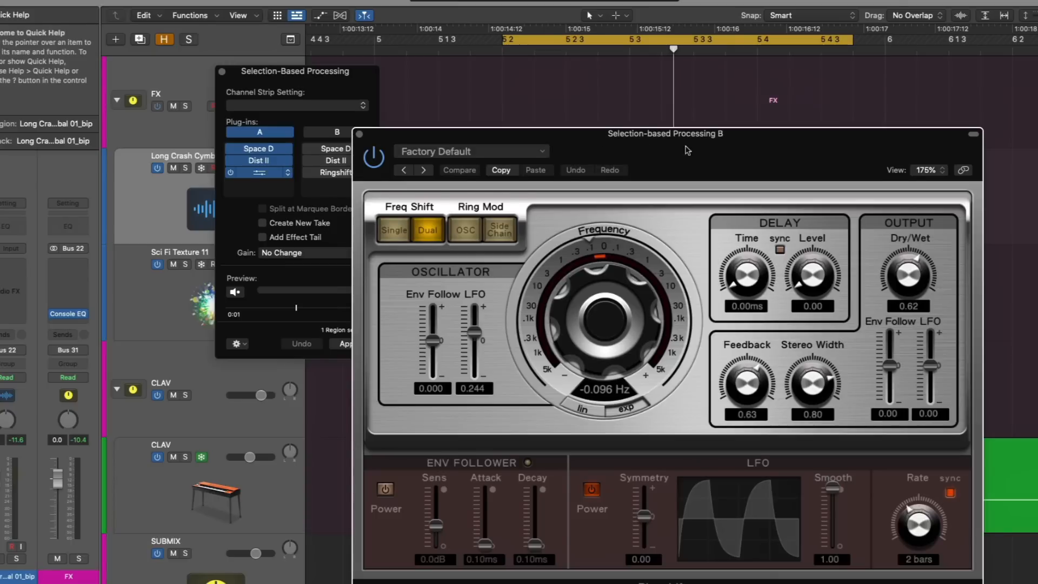
Step: Activate plug-in set B and, while previewing, set Ringshifter's Dry/Wet to 0.33, closing its window when done
drag(688, 150, 727, 87)
click(337, 133)
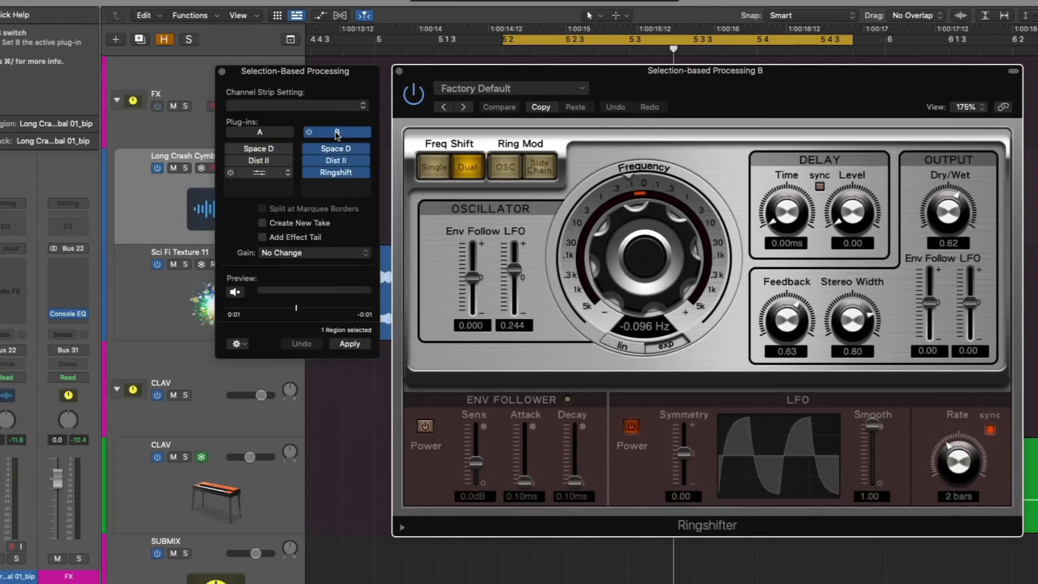
click(235, 291)
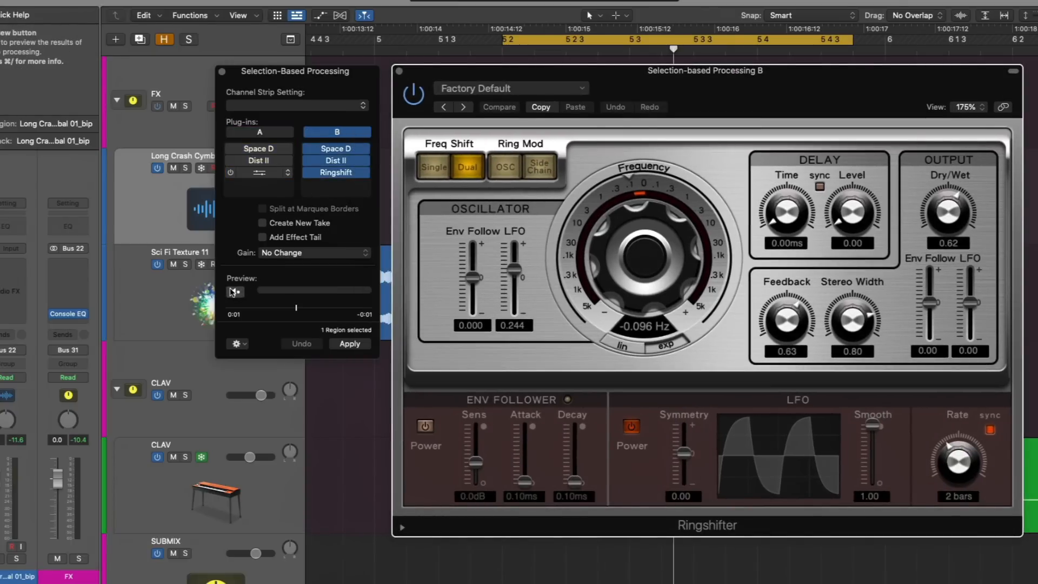
drag(950, 201, 951, 221)
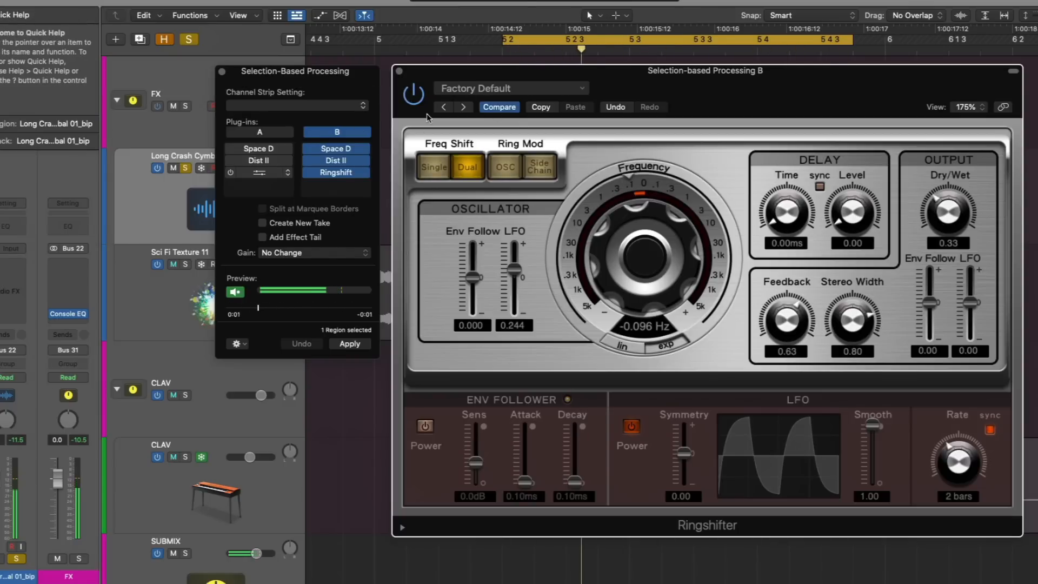
click(399, 71)
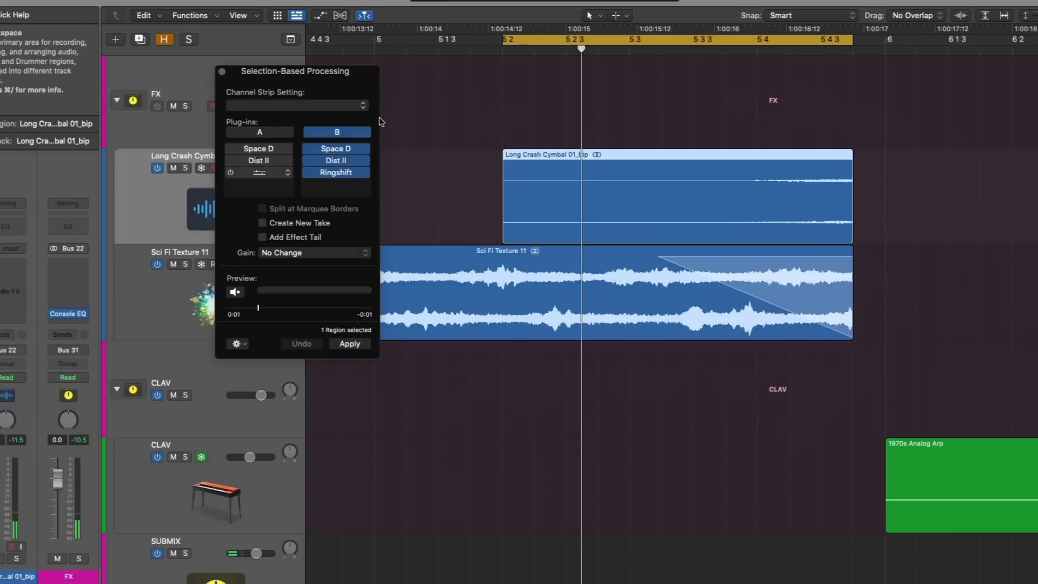
Step: Turn off the Preview enables Solo option and start previewing the region with plug-in set B in the full mix
click(238, 344)
click(251, 357)
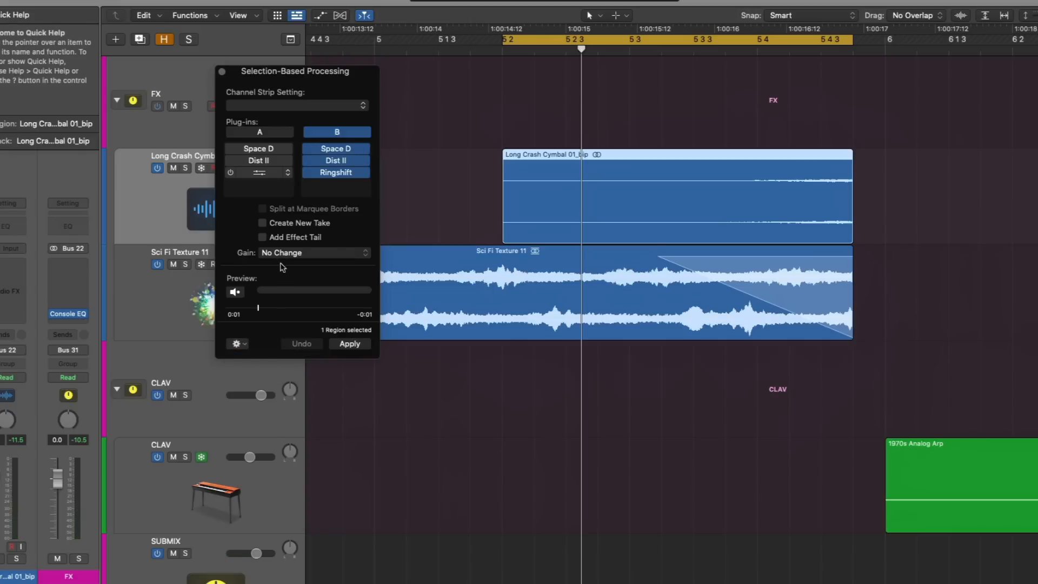
click(235, 292)
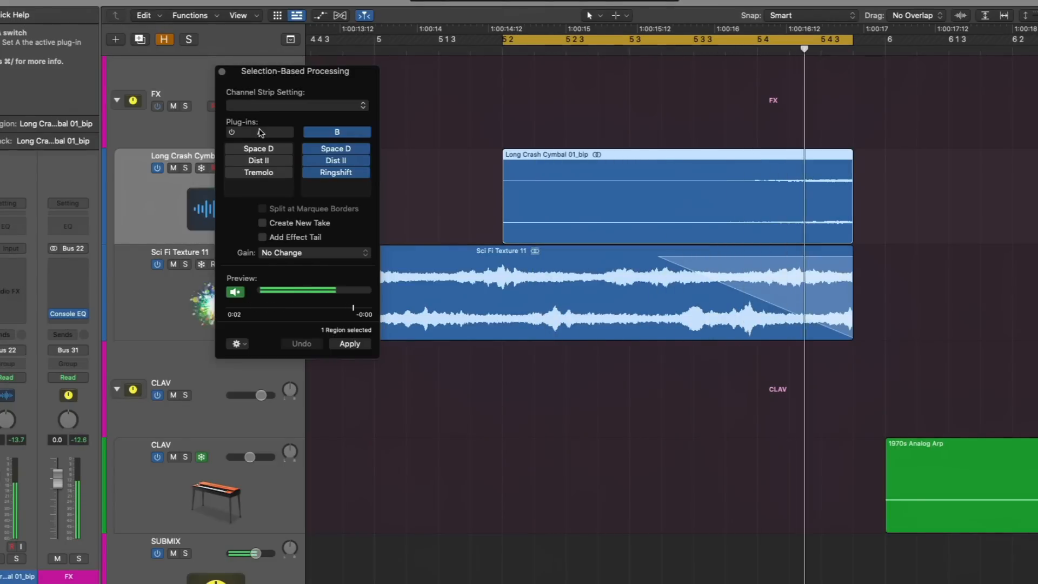
Step: Compare plug-in sets A and B during playback, finish with set A active and stop the preview
click(260, 132)
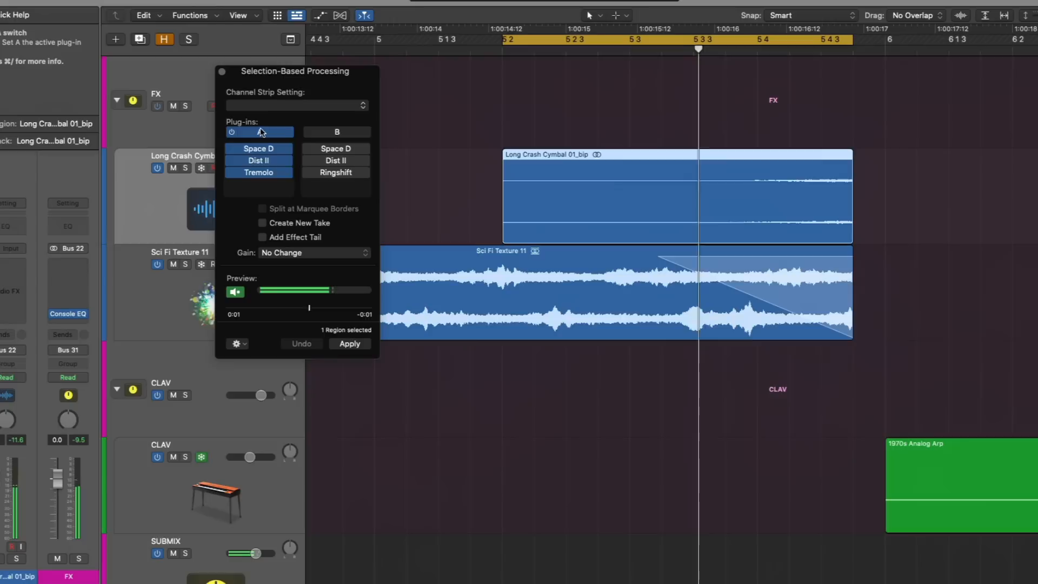
click(330, 132)
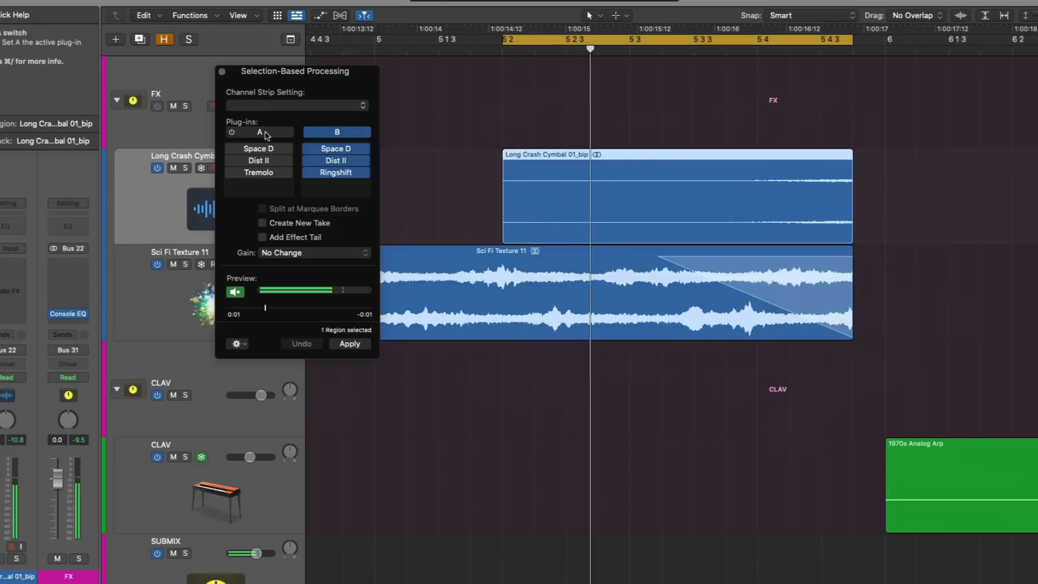
click(264, 134)
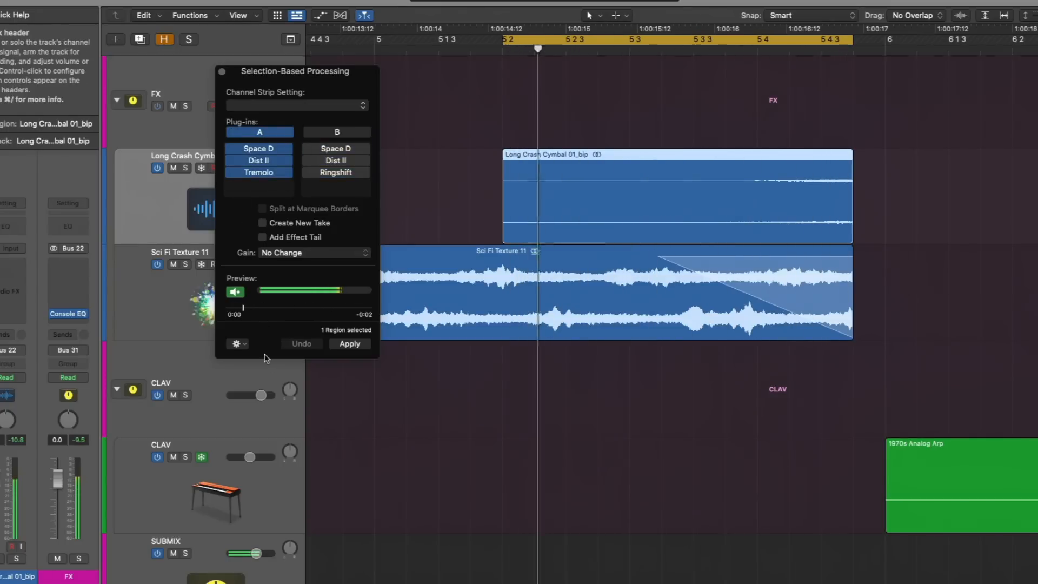
click(240, 293)
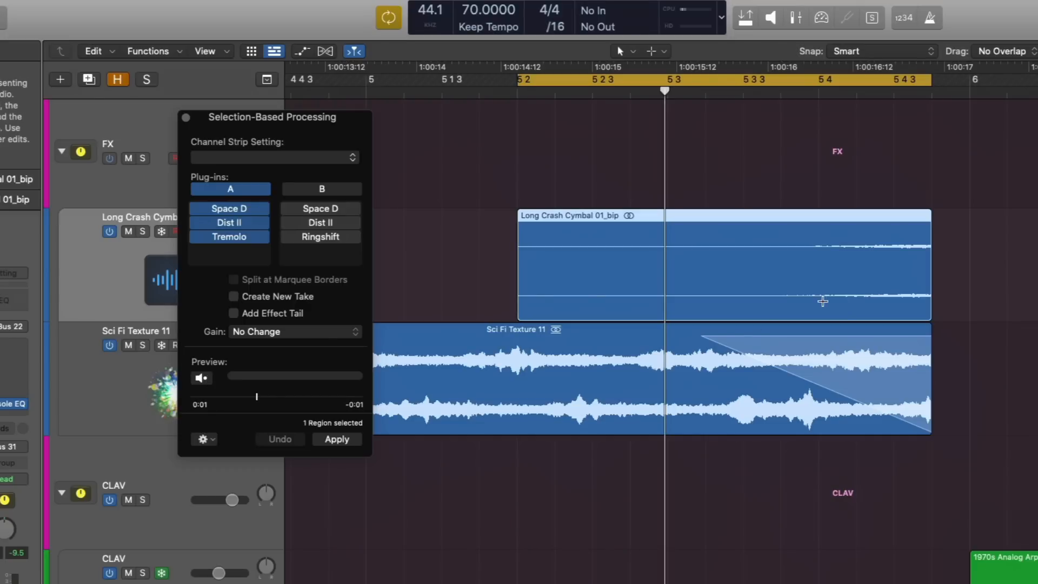
Step: Marquee-select roughly the last third of the Long Crash Cymbal region and apply plug-in set A with Split at Marquee Borders enabled
drag(769, 301, 950, 301)
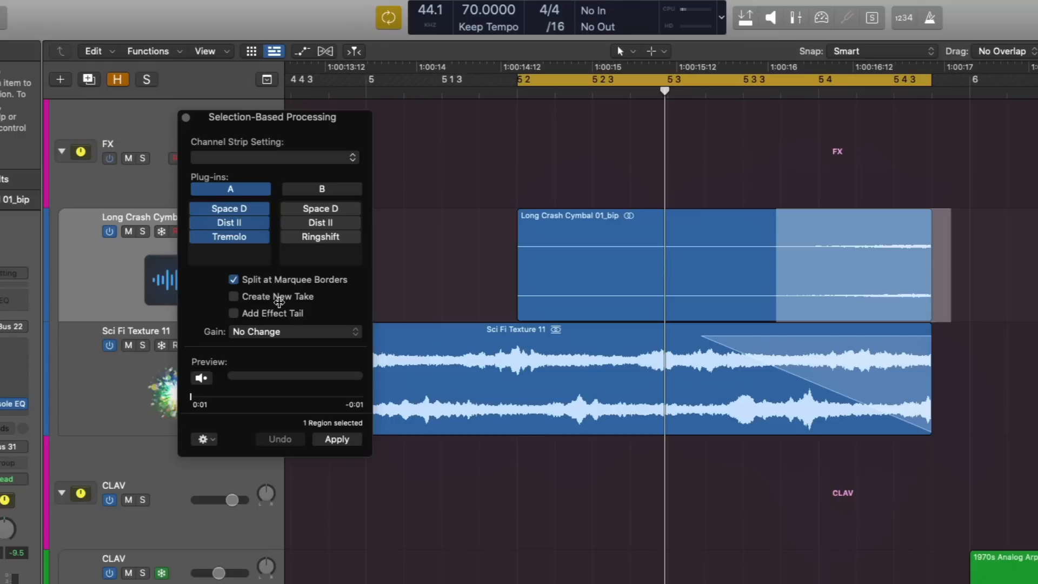
click(331, 440)
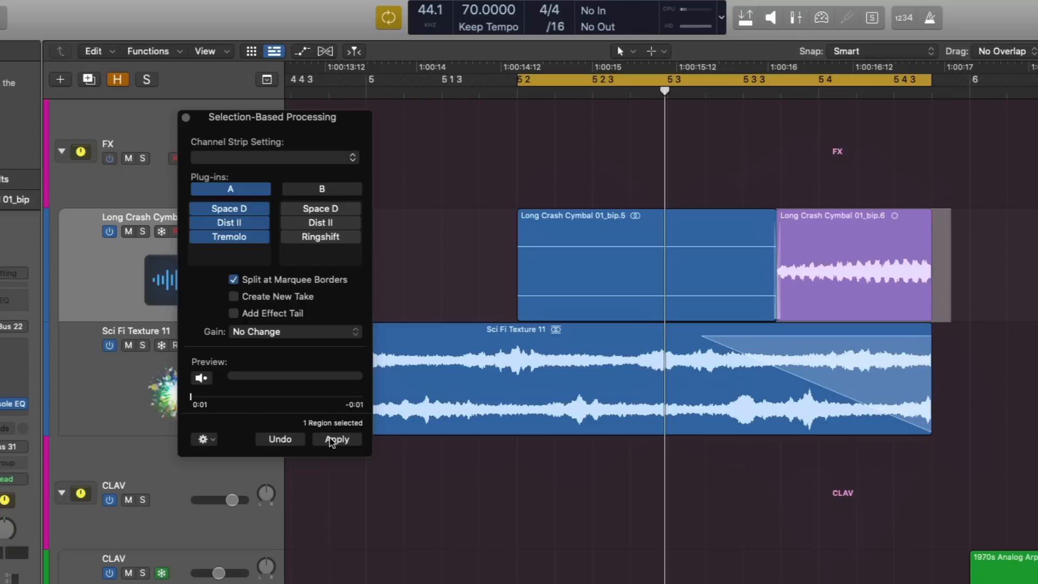
Step: Create a duplicate track below Long Crash Cymbal and copy the unprocessed first part of the split region onto it
click(746, 235)
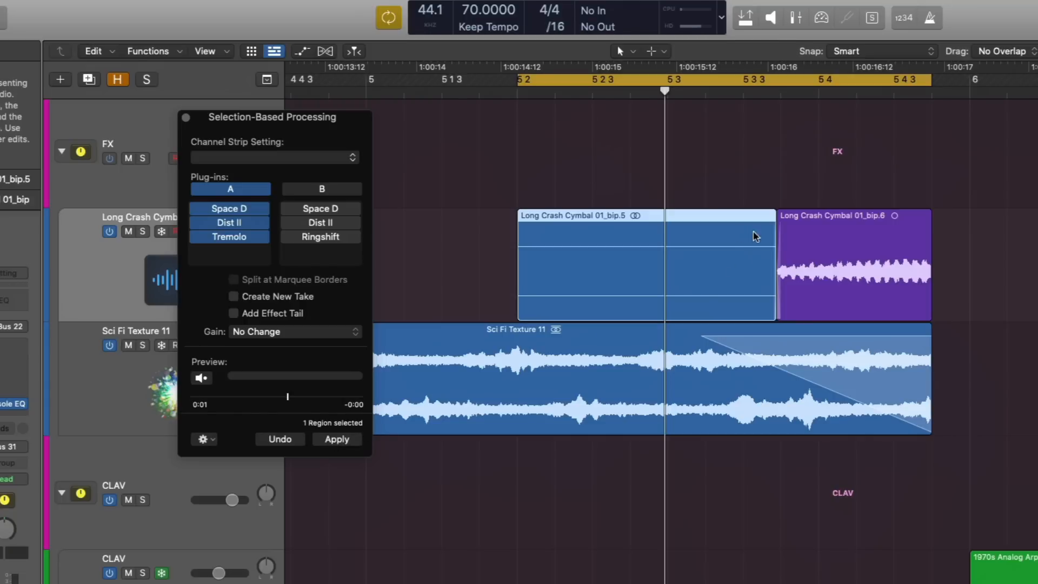
key(super+d)
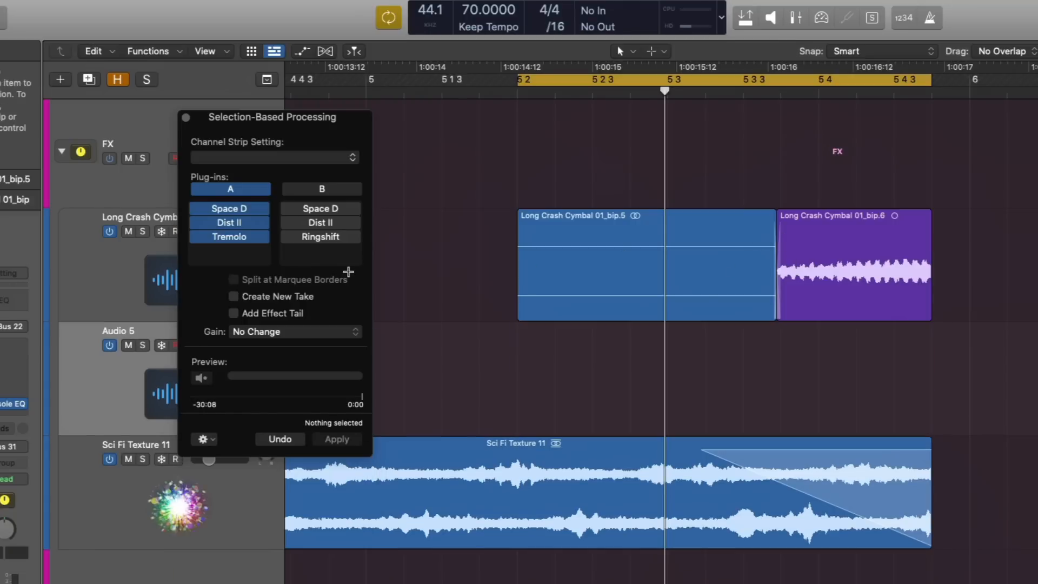
drag(614, 246, 619, 361)
drag(773, 415, 957, 417)
key(super+z)
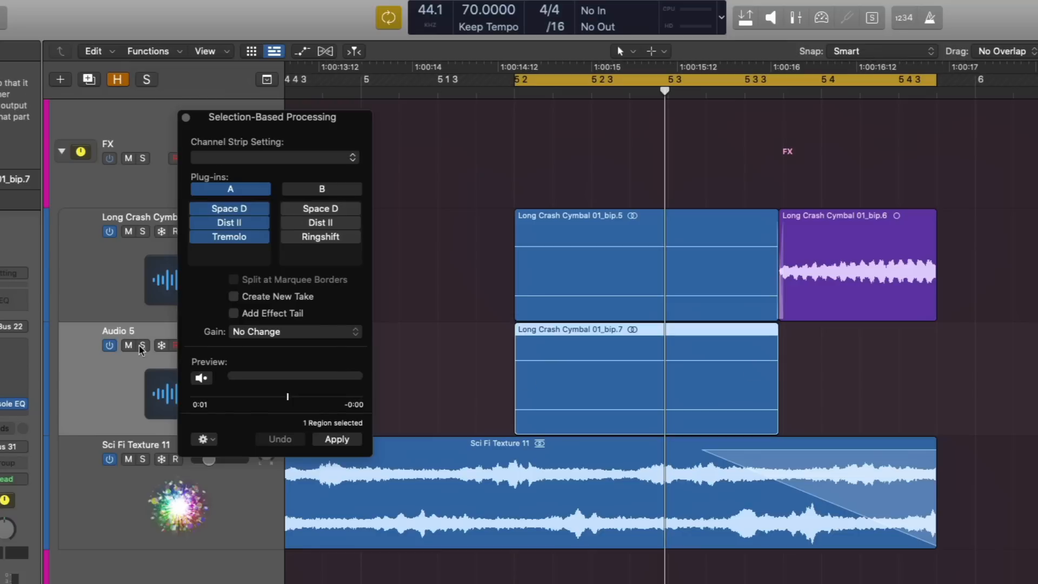
Step: Mute the Audio 5 track holding the copied region and select the original and copied cymbal regions in turn
key(ctrl+m)
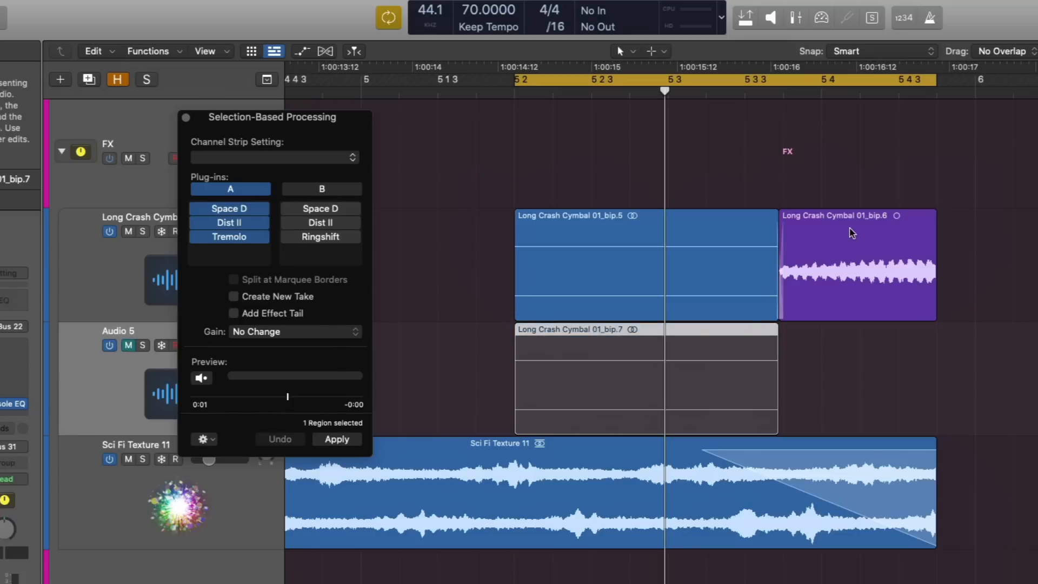
click(715, 226)
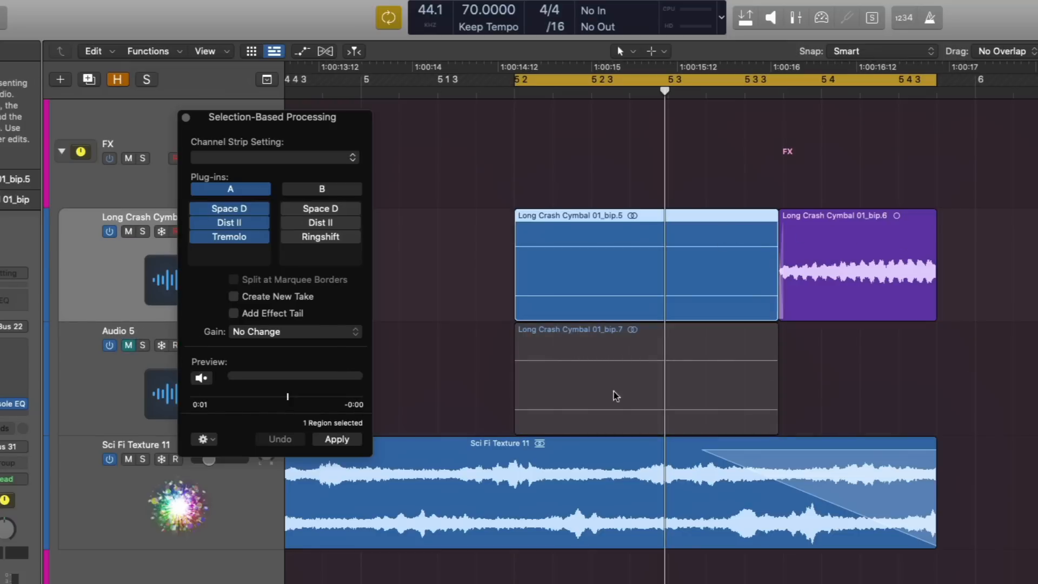
click(638, 362)
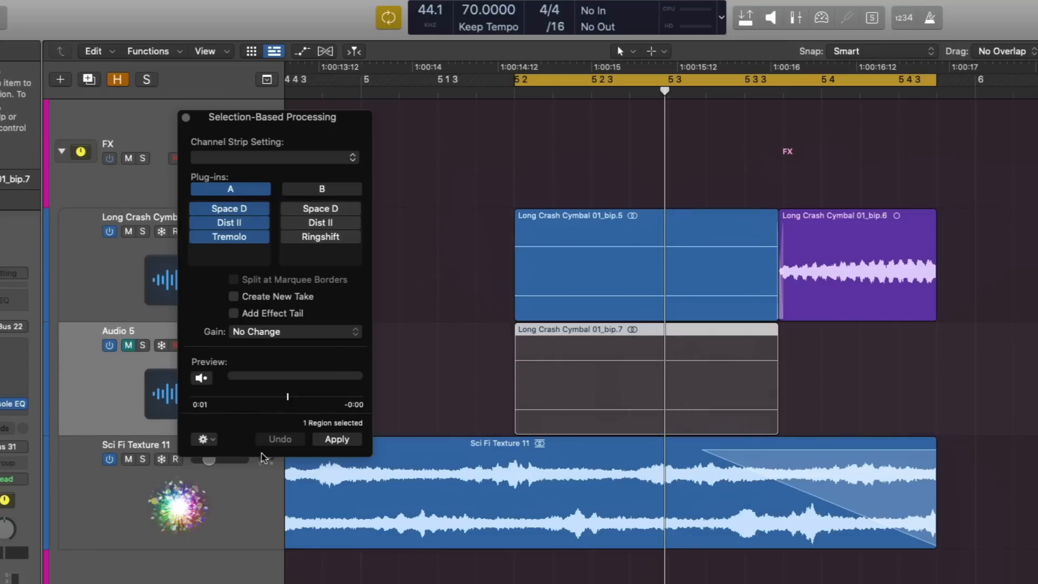
Step: Undo the Audio 5 mute, remove the copied region from that track and select the processed end region of the cymbal
key(super+z)
key(super+z)
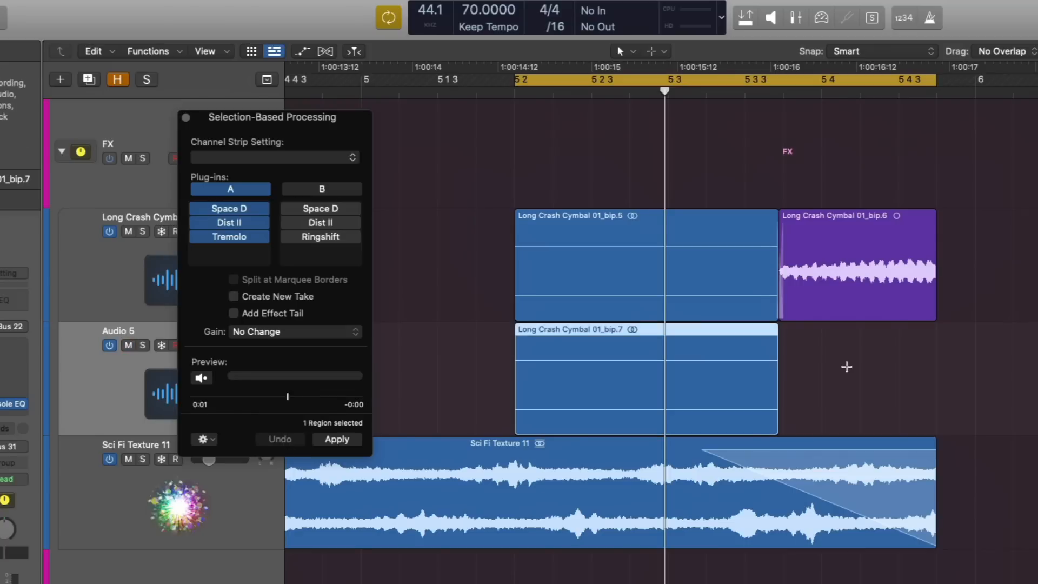
click(804, 239)
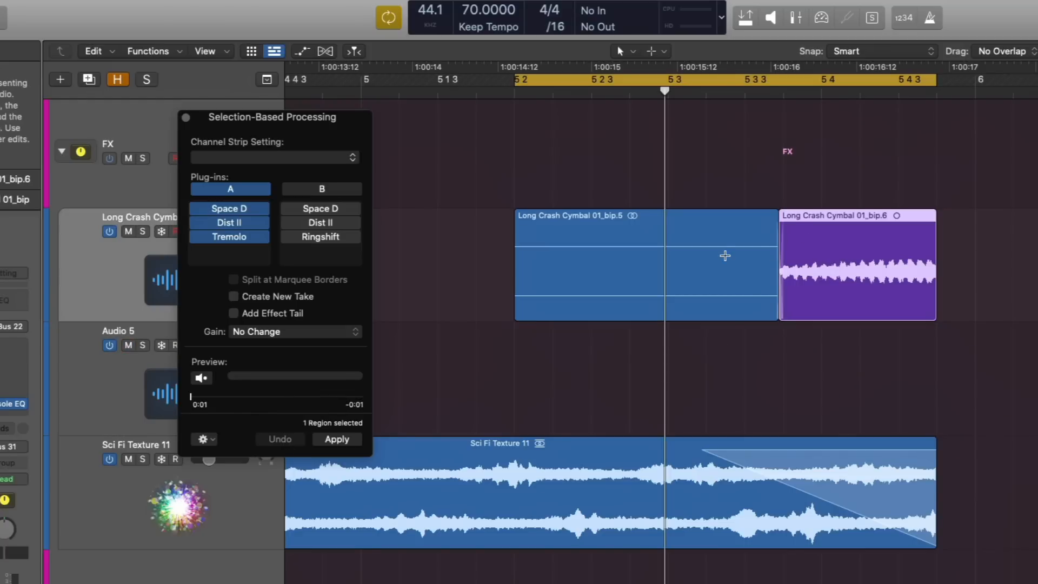
Step: Undo the duplicate track and the marquee-split processing of the Long Crash Cymbal region
key(super+z)
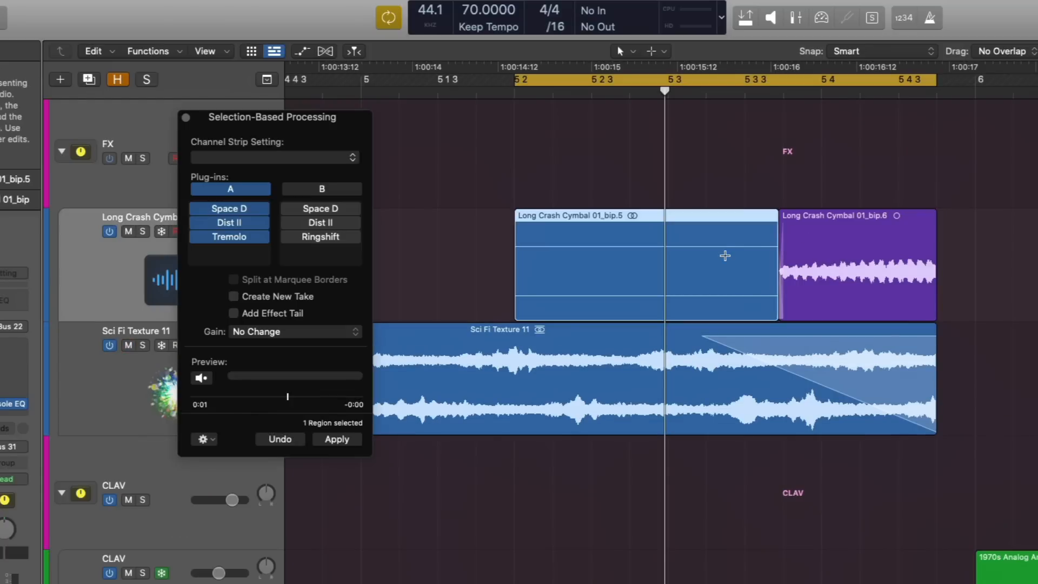
click(279, 439)
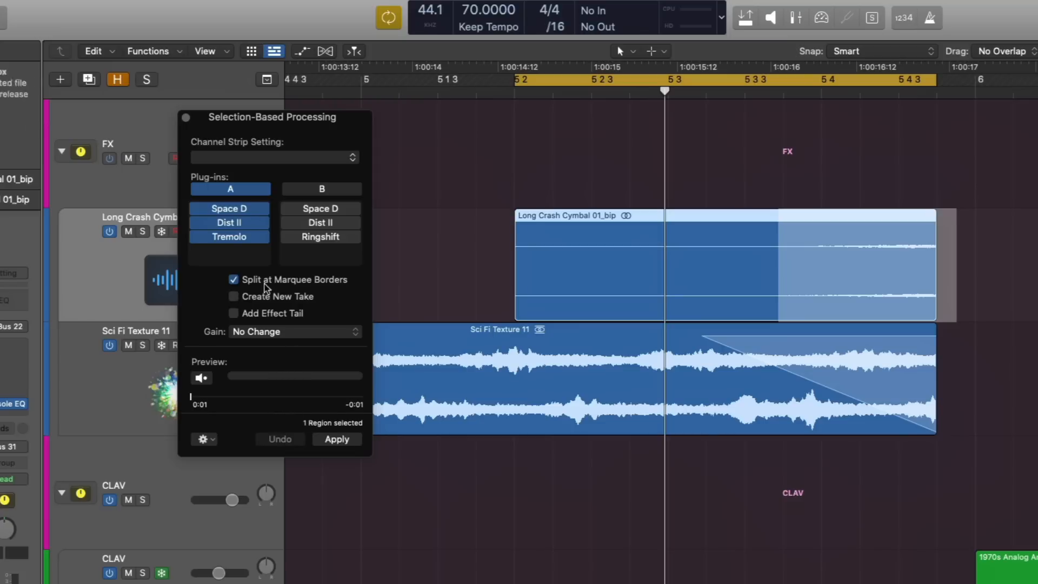
Step: Apply plug-in set A to the marquee-selected end with Create New Take replacing Split at Marquee Borders, and expand the take folder
click(235, 280)
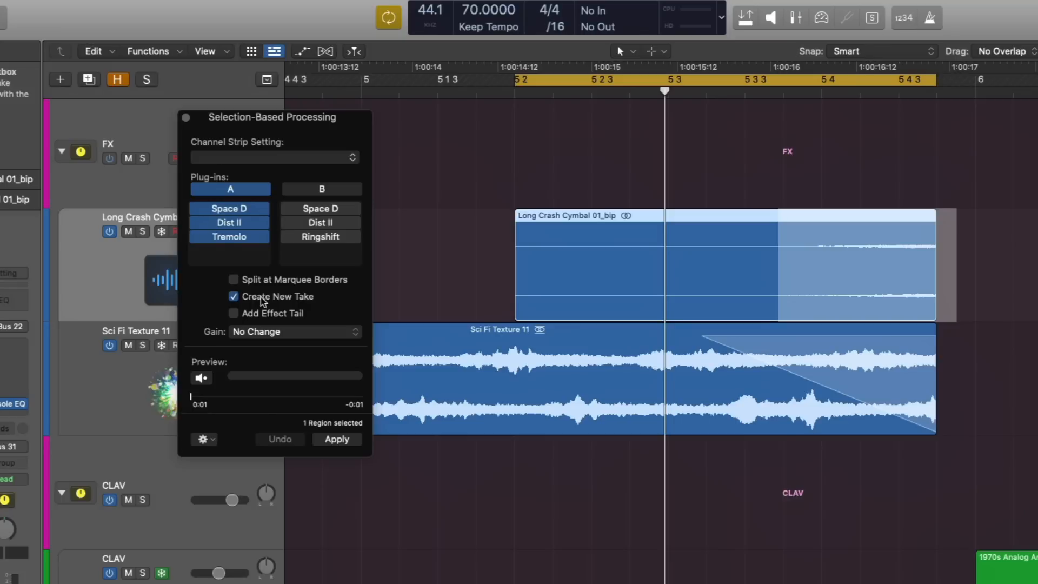
click(326, 440)
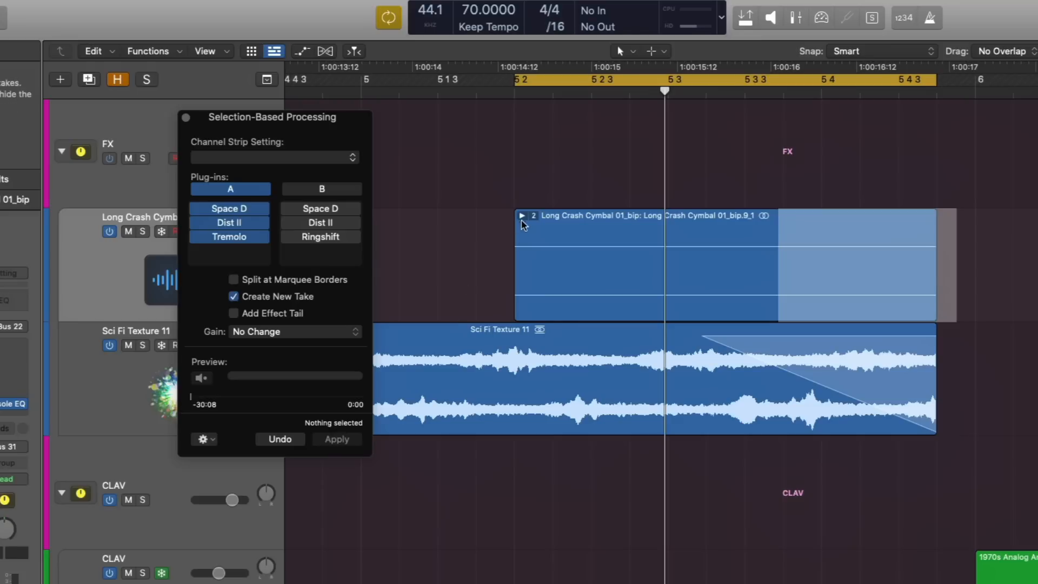
click(522, 215)
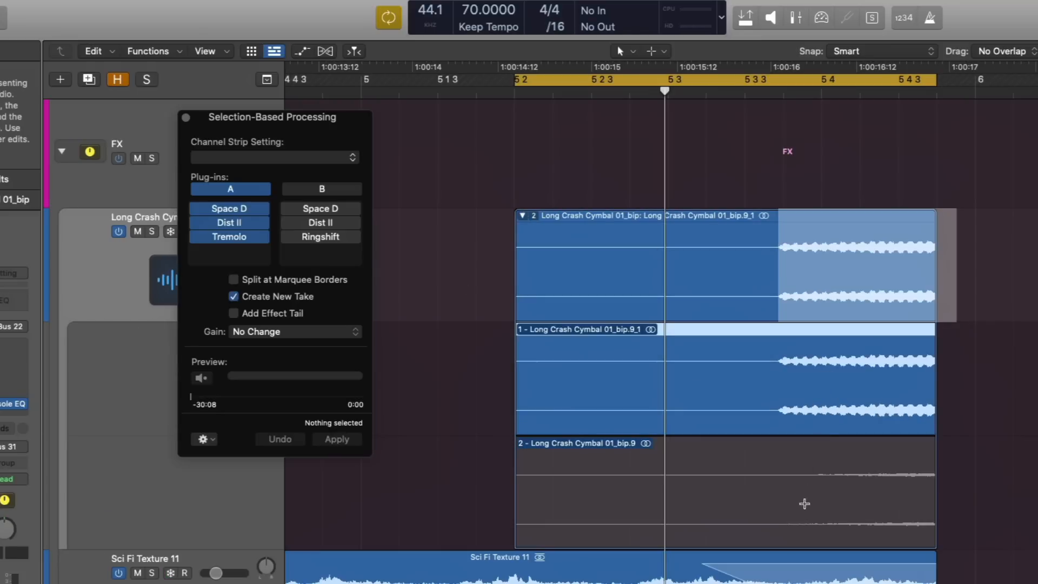
Step: Switch the cymbal take folder to the unprocessed take and back to the processed one, and collapse the folder
click(805, 519)
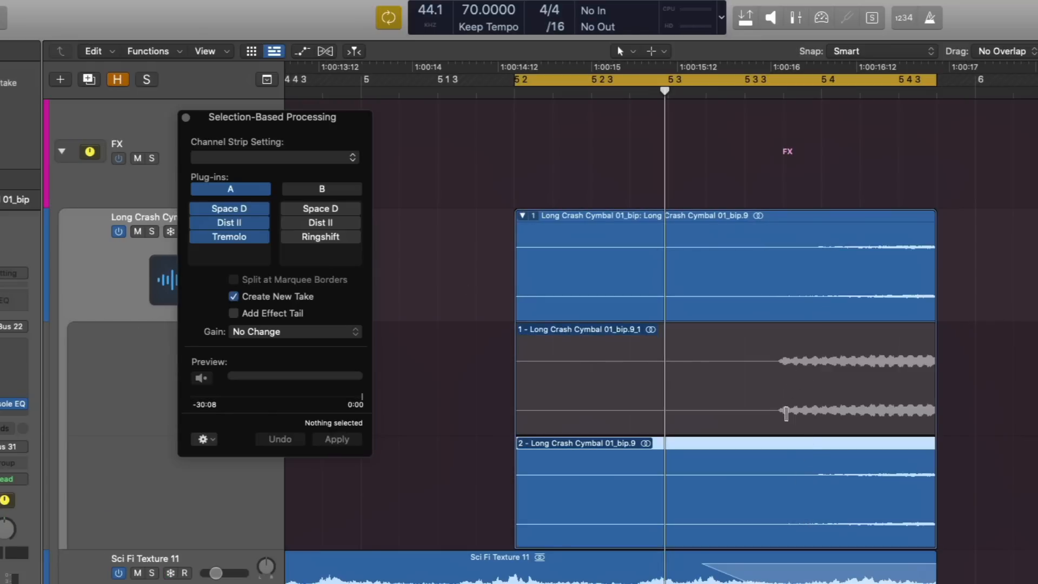
click(786, 414)
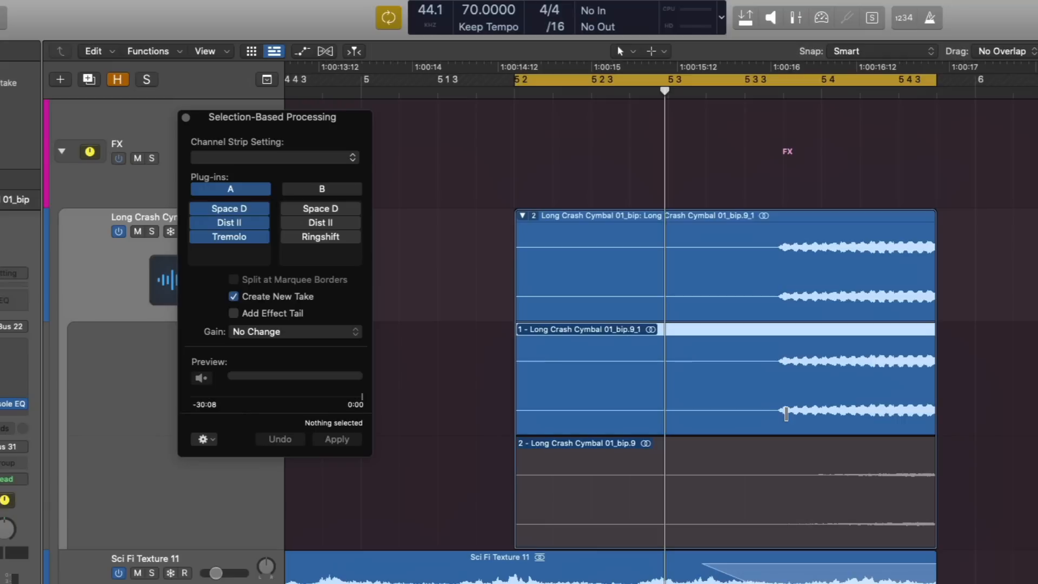
click(764, 399)
click(691, 373)
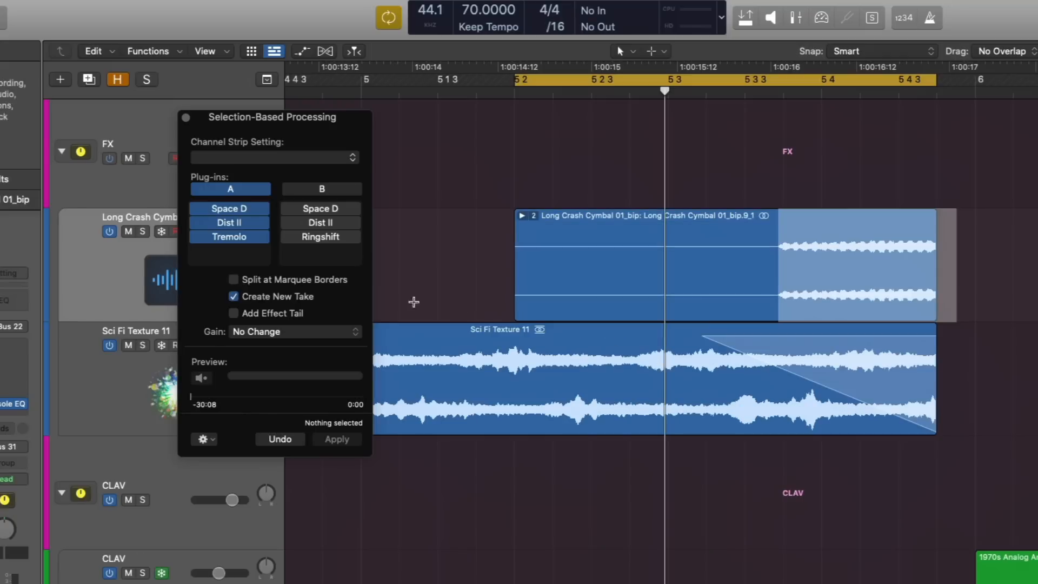
Step: Undo the take processing and reapply set A to the marquee selection with Split at Marquee Borders and Create New Take enabled
click(233, 279)
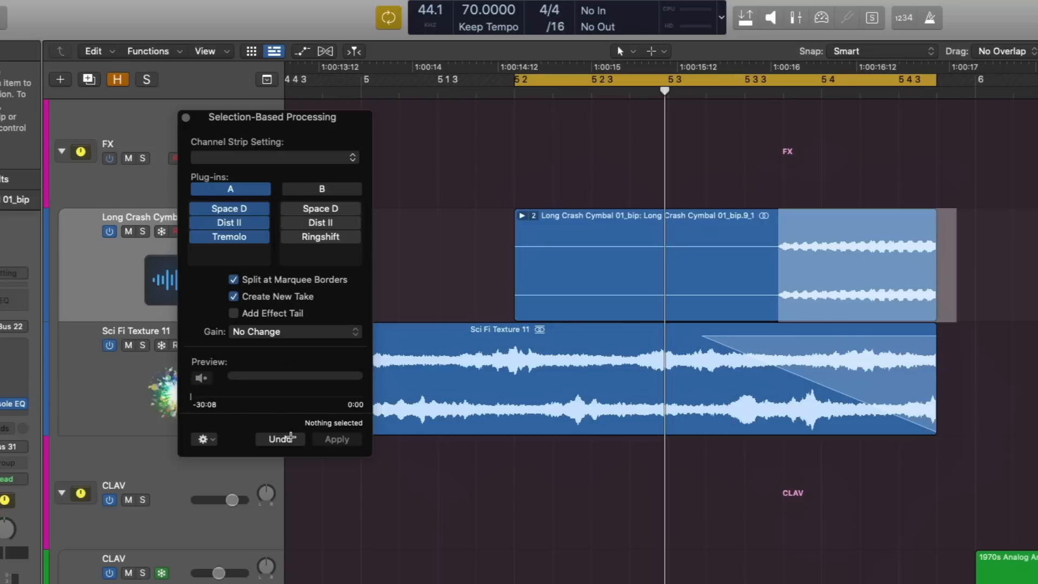
click(291, 438)
click(831, 229)
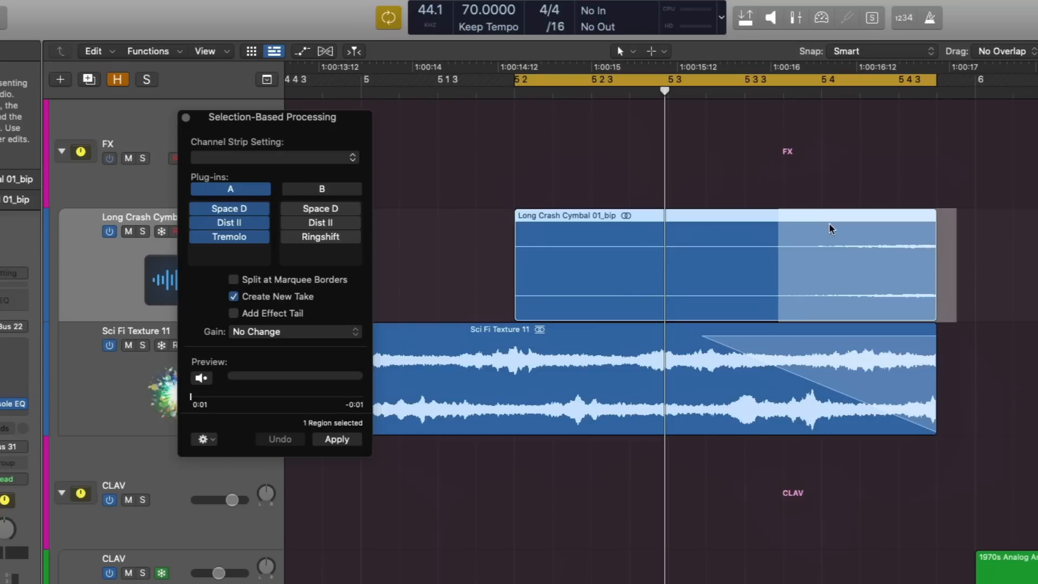
click(234, 279)
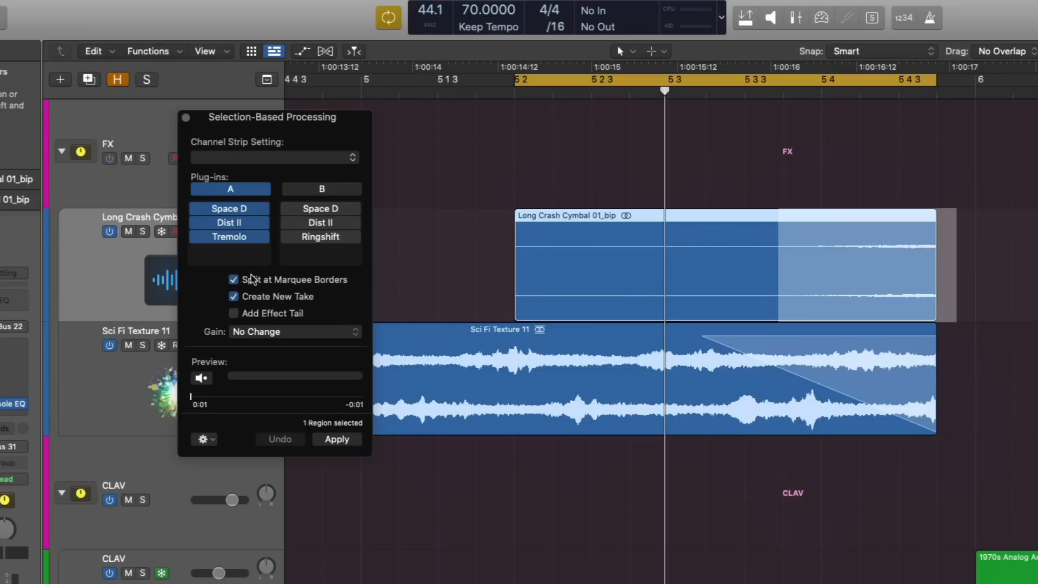
click(337, 439)
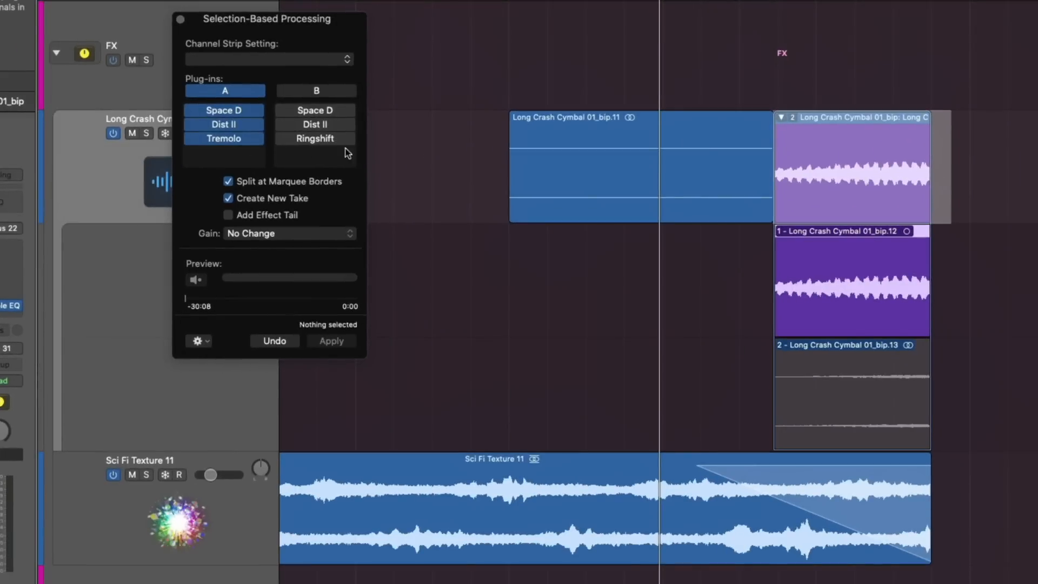
Step: Copy the unprocessed first cymbal region onto a new duplicate track and extend the copy to the end of the processed take
key(super+d)
drag(596, 145, 594, 510)
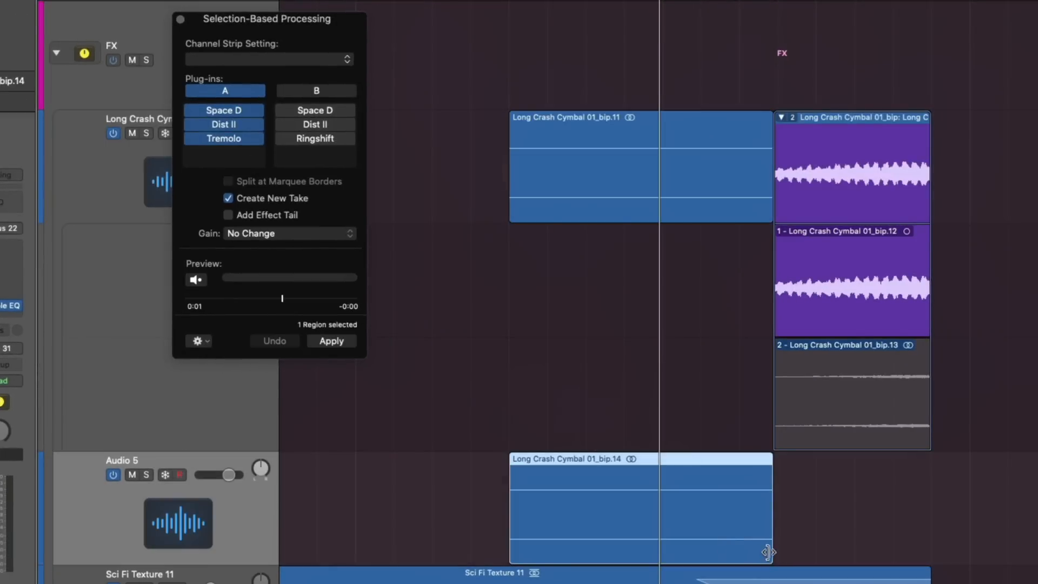
drag(770, 550, 930, 549)
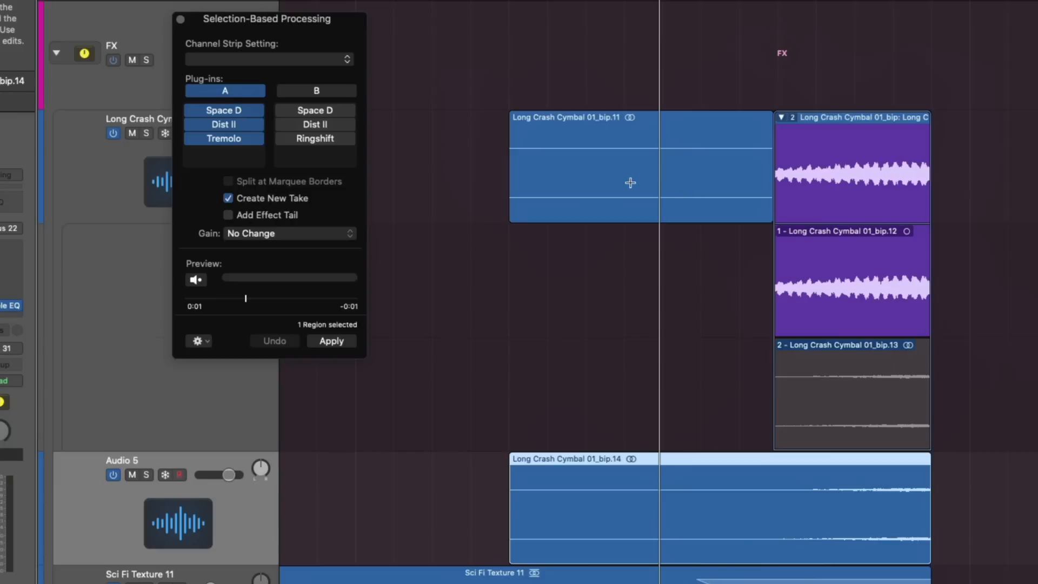
Step: Undo the extended region copy, the duplicate track and the split take processing
key(super+z)
key(super+z)
key(super+z)
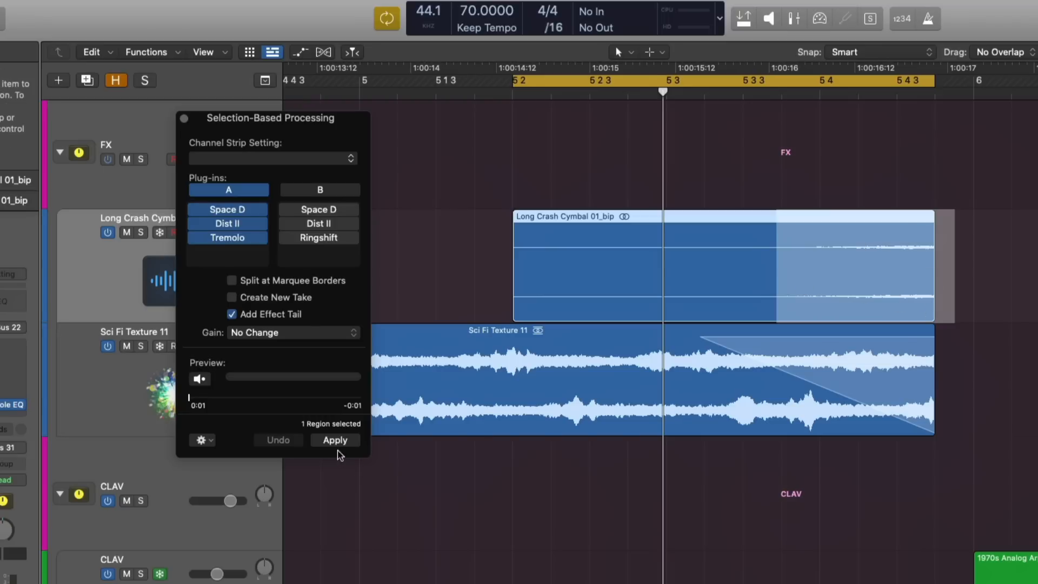
Step: Process the whole Long Crash Cymbal region through set A with Add Effect Tail, undo the result and turn that option off
click(977, 232)
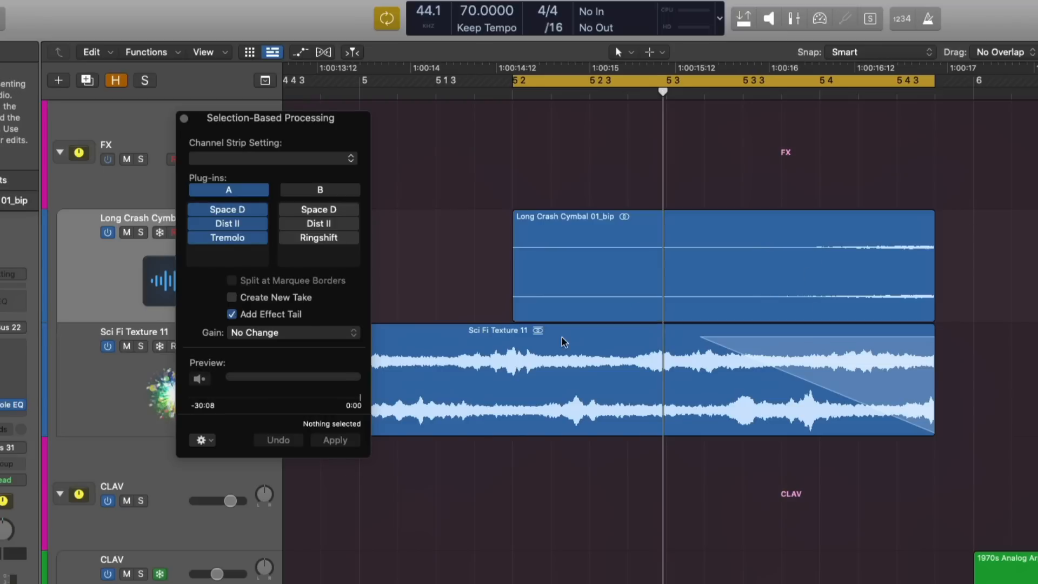
click(647, 237)
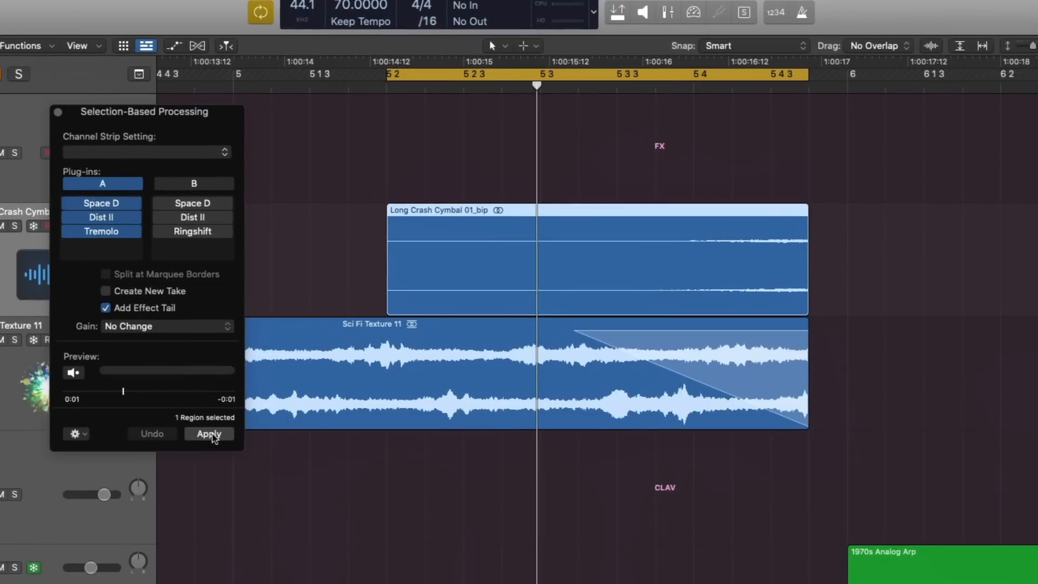
click(211, 435)
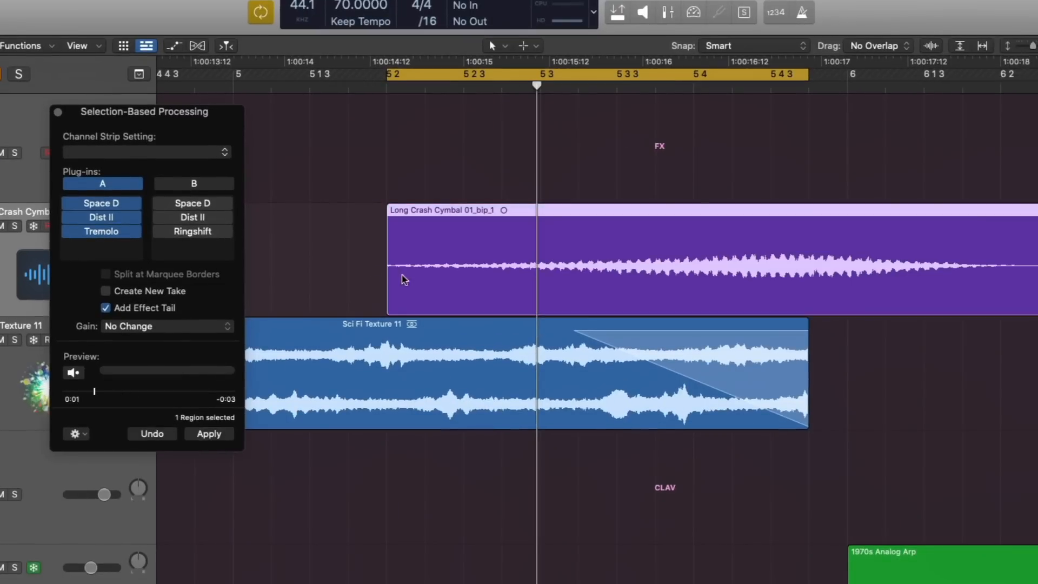
scroll(406, 277, right, 5)
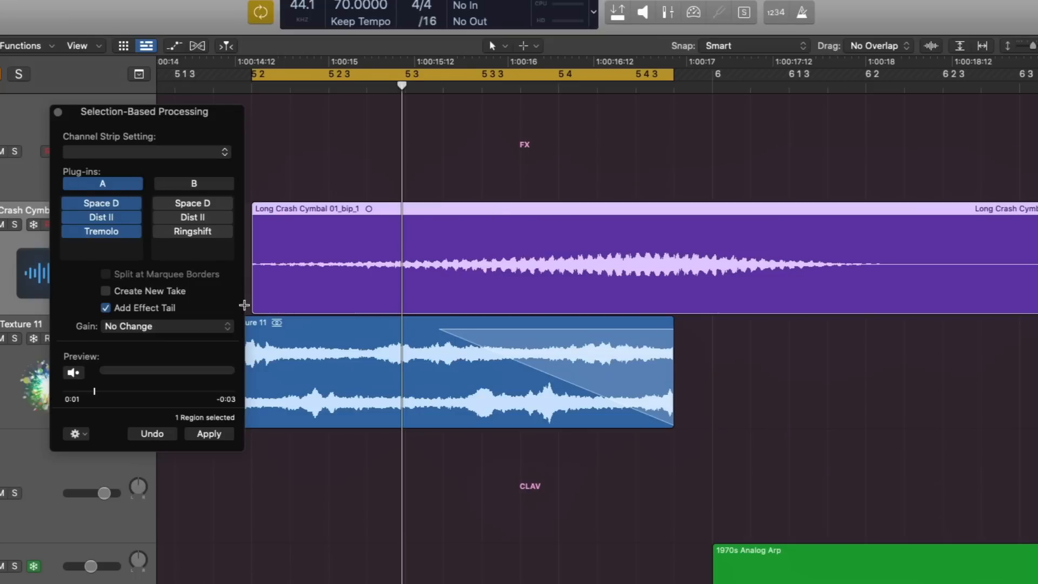
key(cmd+z)
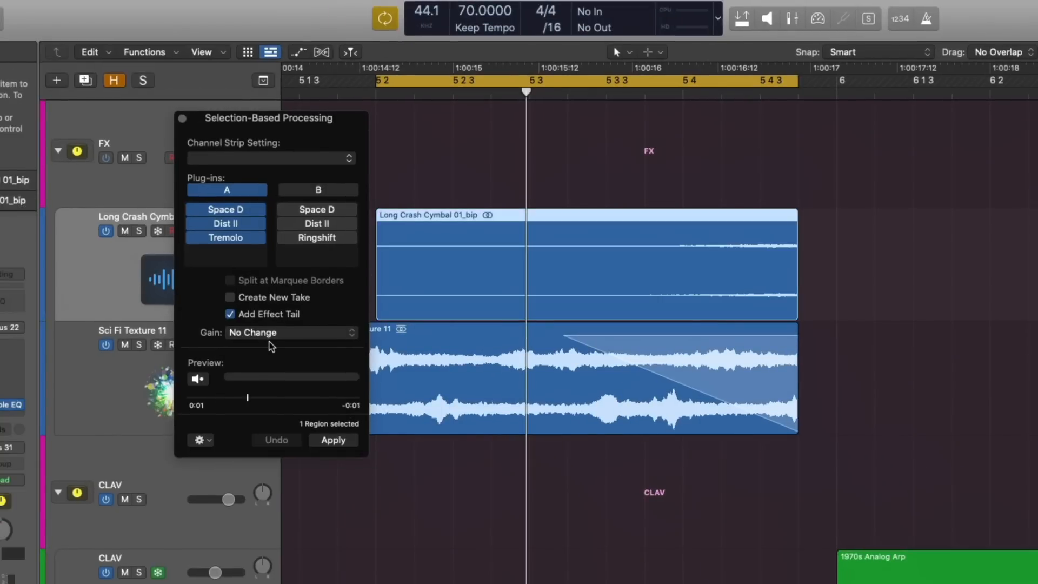
click(229, 314)
Step: Process the cymbal region through set A with Gain set to Loudness Compensation, and undo the result
click(242, 335)
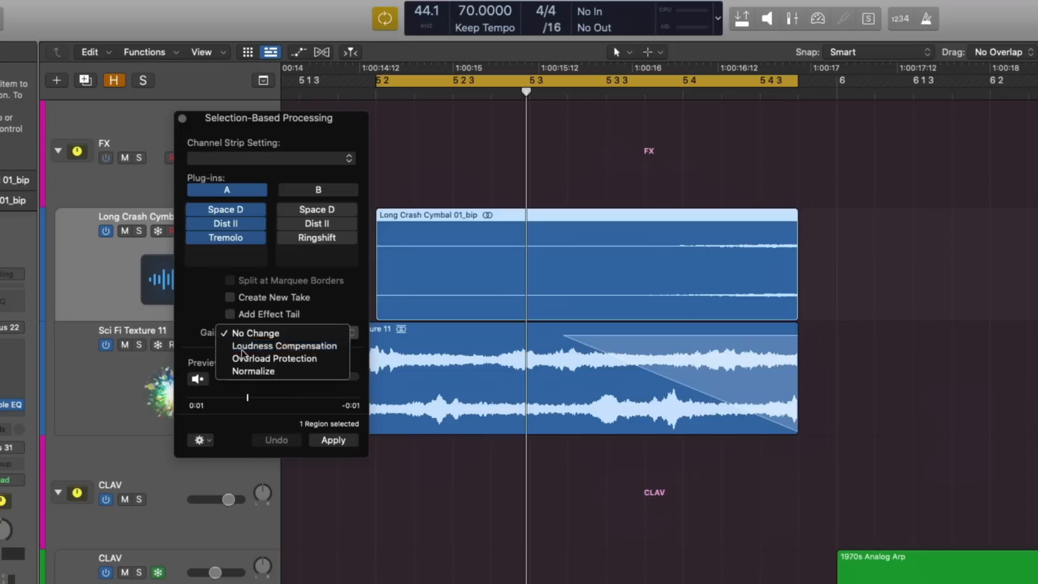
click(242, 349)
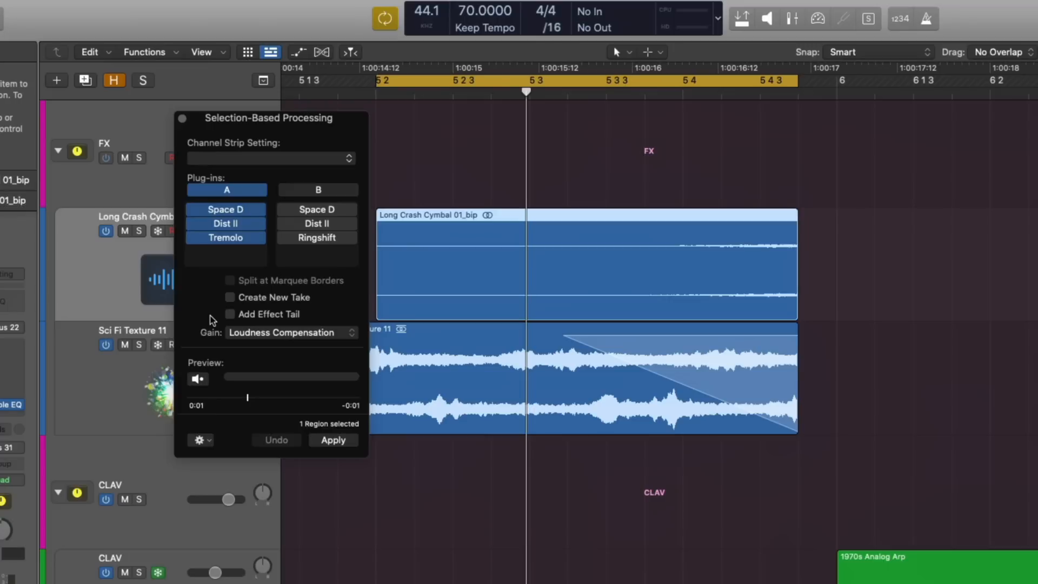
click(327, 440)
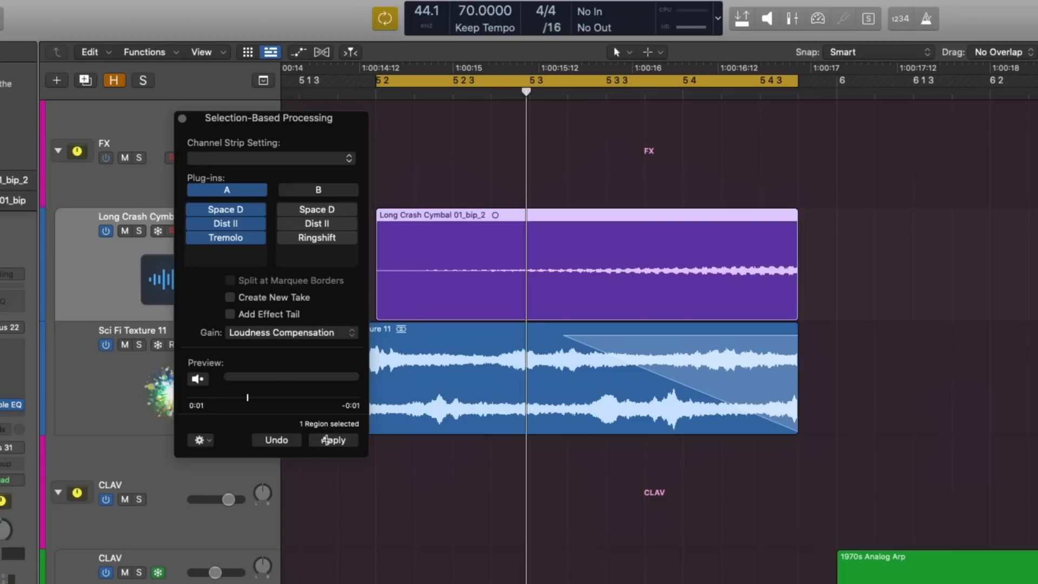
key(super+z)
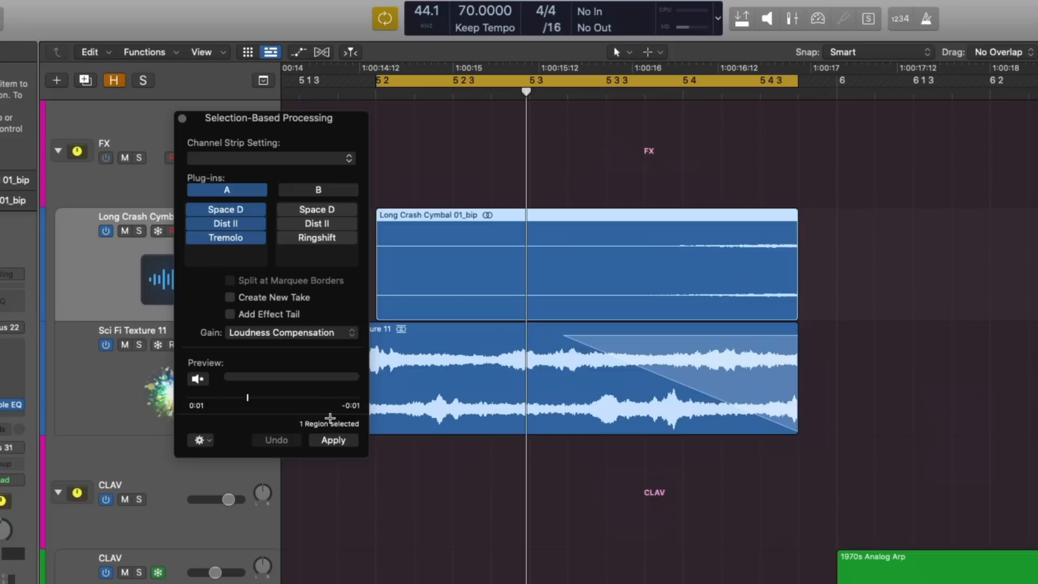
Step: Set Gain to Overload Protection and then to Normalize, process the cymbal region with Normalize, and undo the result
click(317, 333)
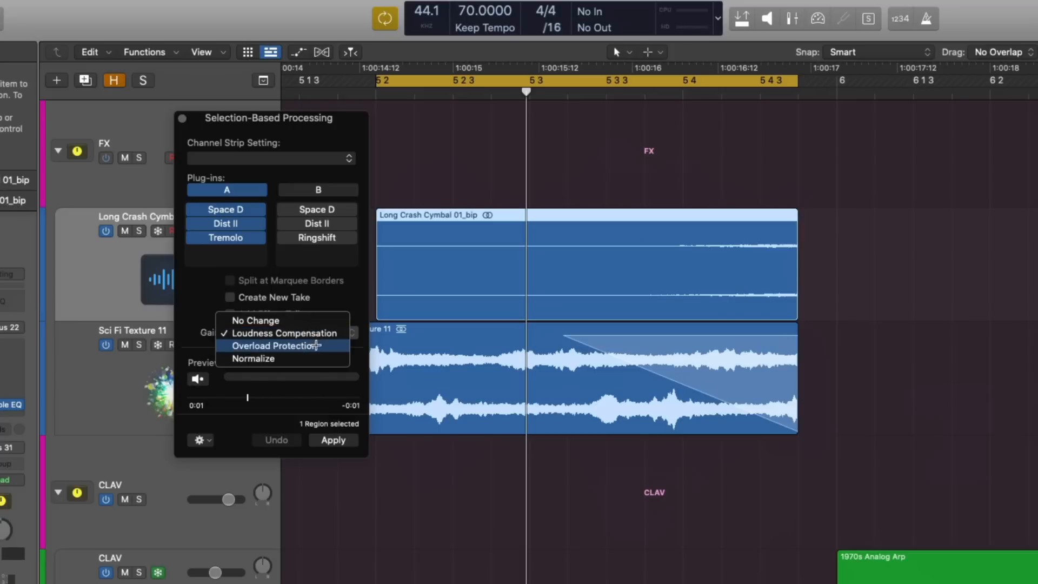
click(317, 345)
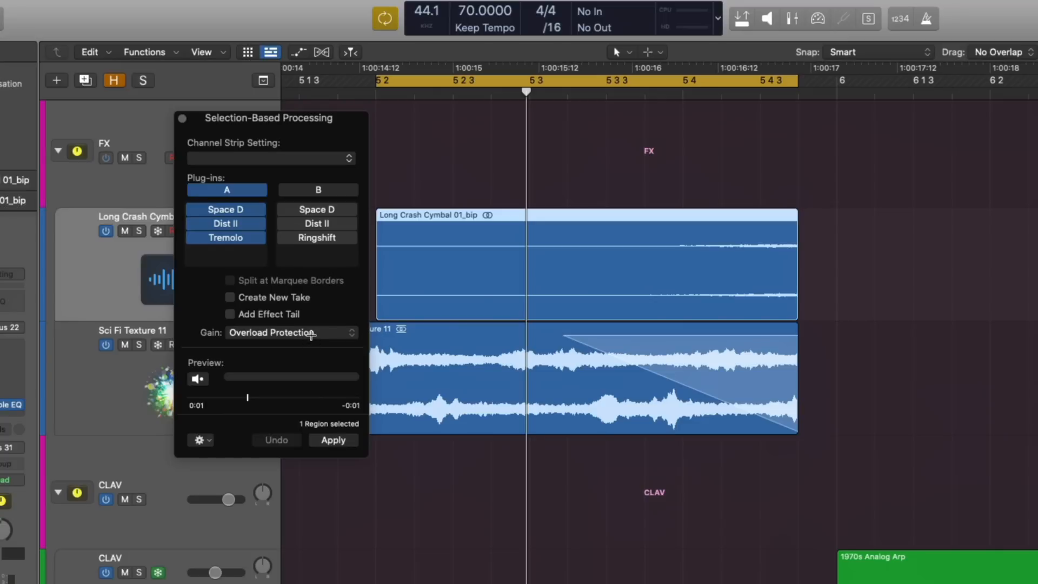
click(309, 333)
click(309, 344)
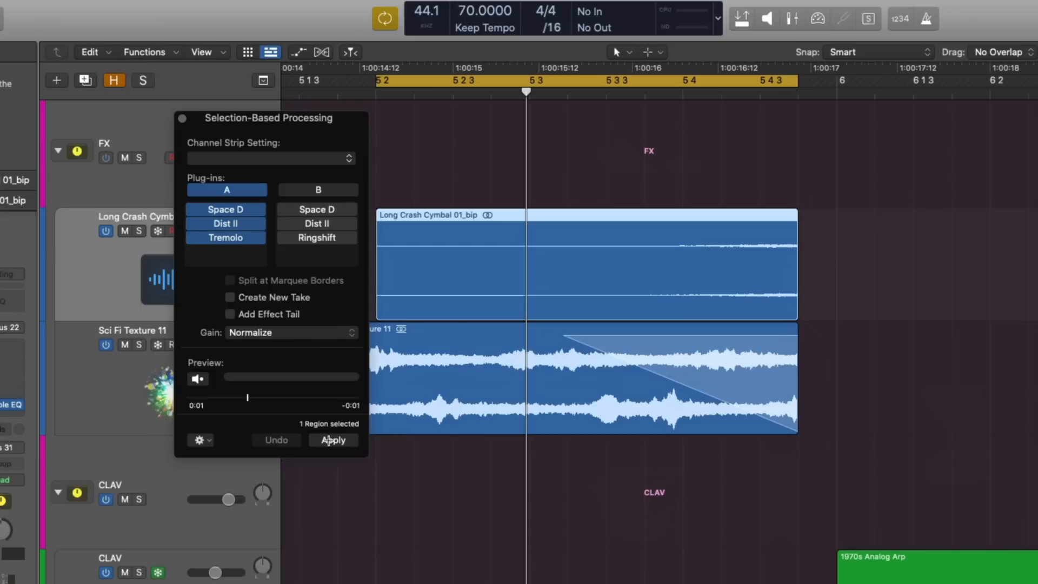
click(328, 441)
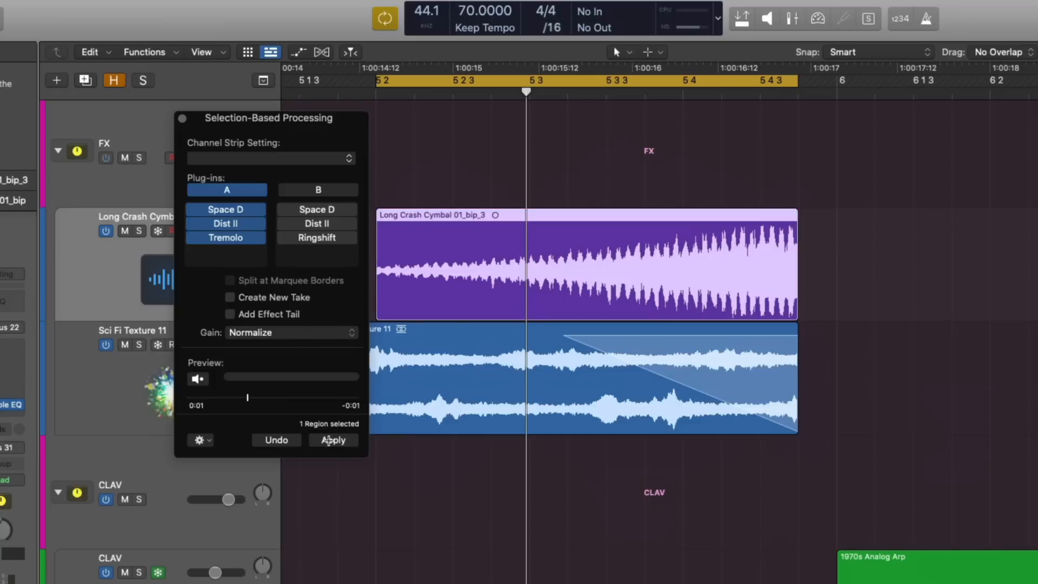
key(super+z)
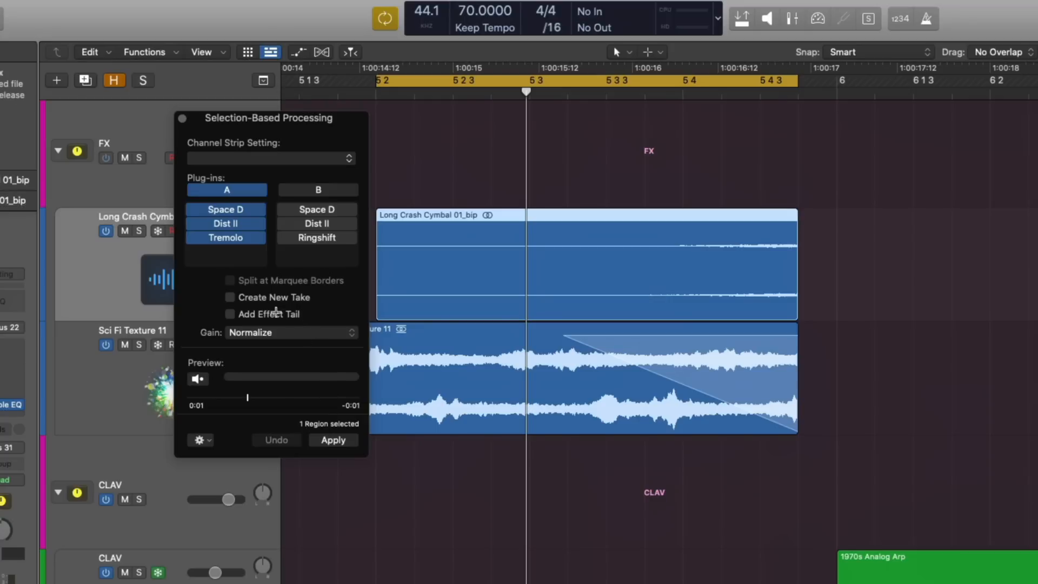
Step: Apply set A to the cymbal region with Create New Take and Loudness Compensation gain, and close the Selection-Based Processing window
click(269, 301)
click(246, 334)
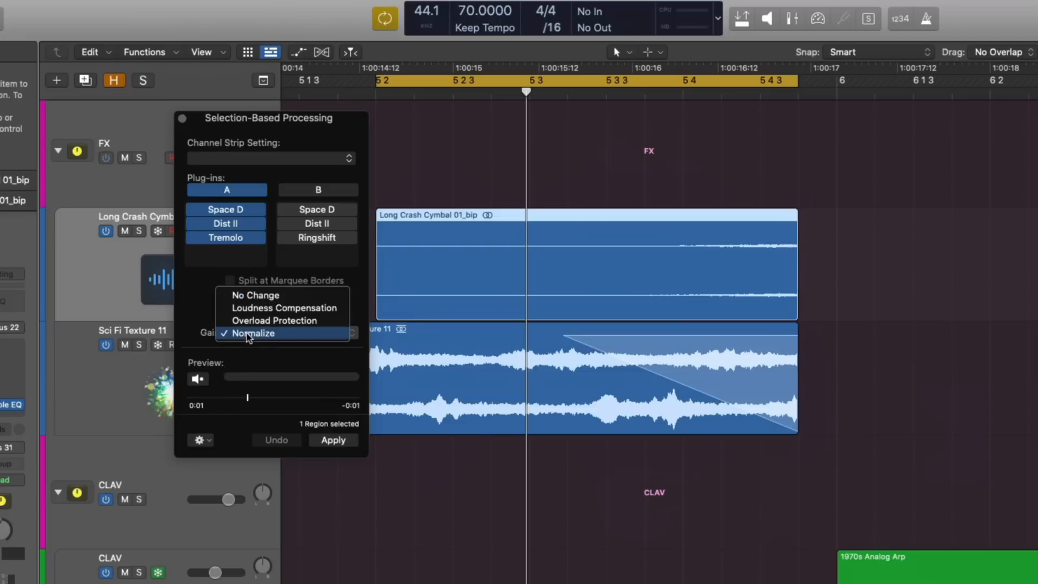
click(254, 308)
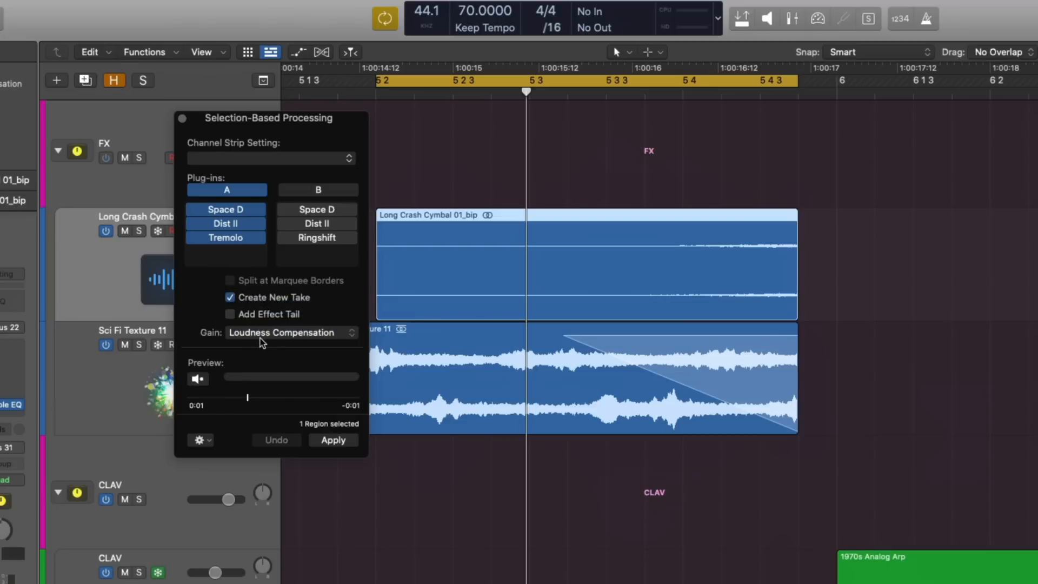
click(337, 440)
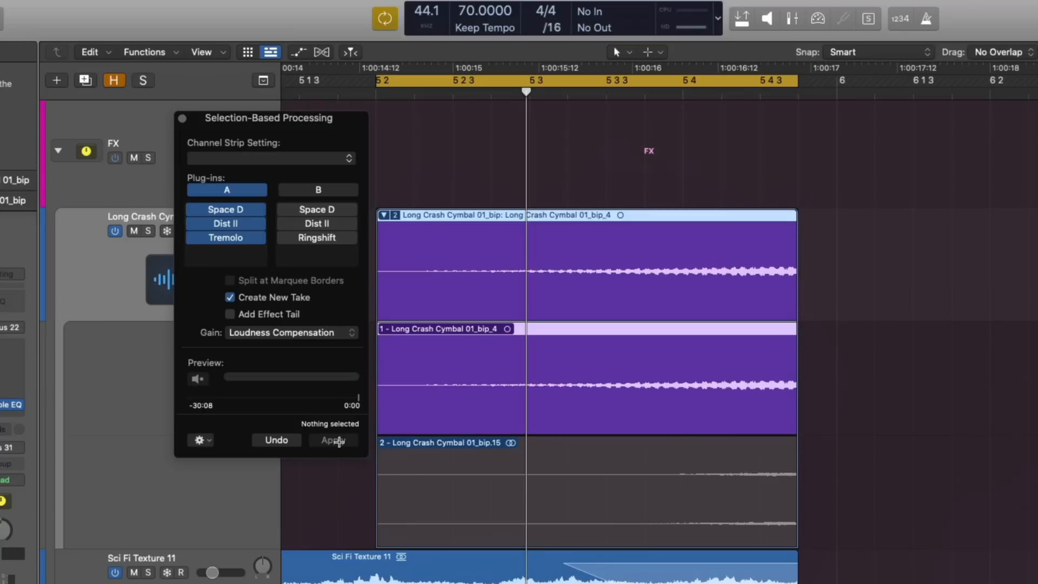
click(182, 118)
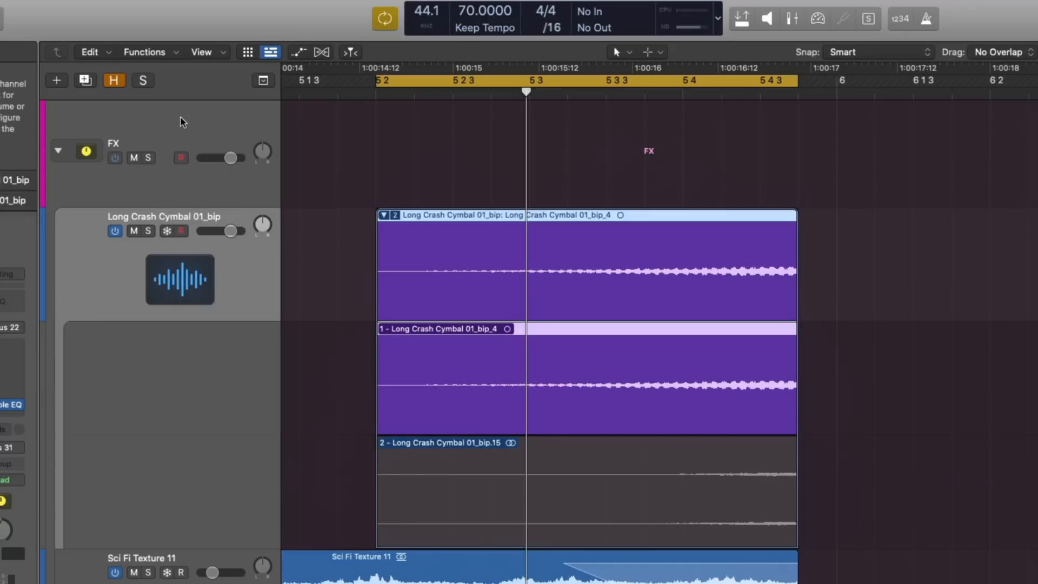
Step: Turn off Cycle mode and collapse the Long Crash Cymbal take folder
key(c)
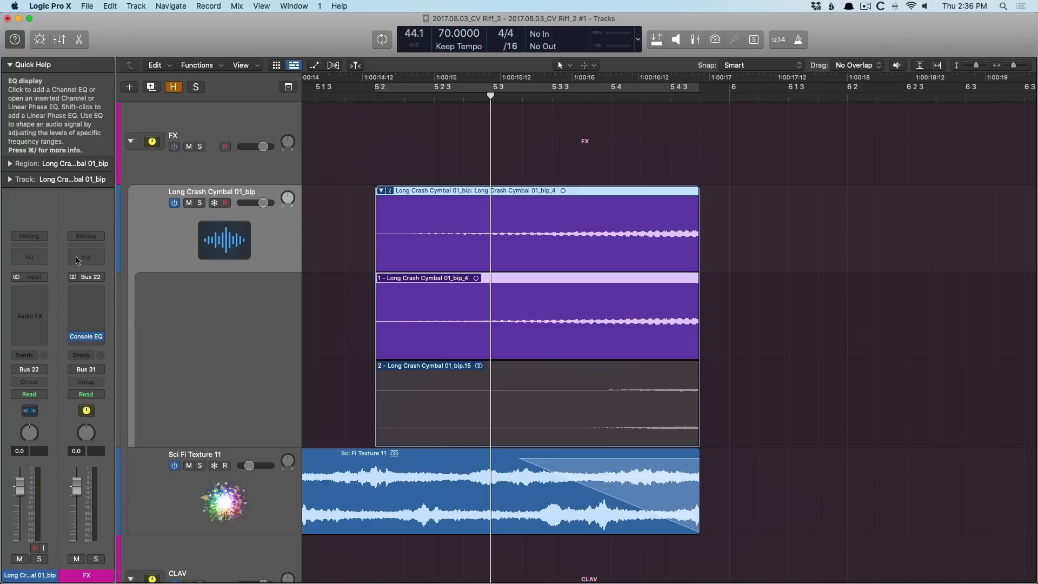
click(380, 191)
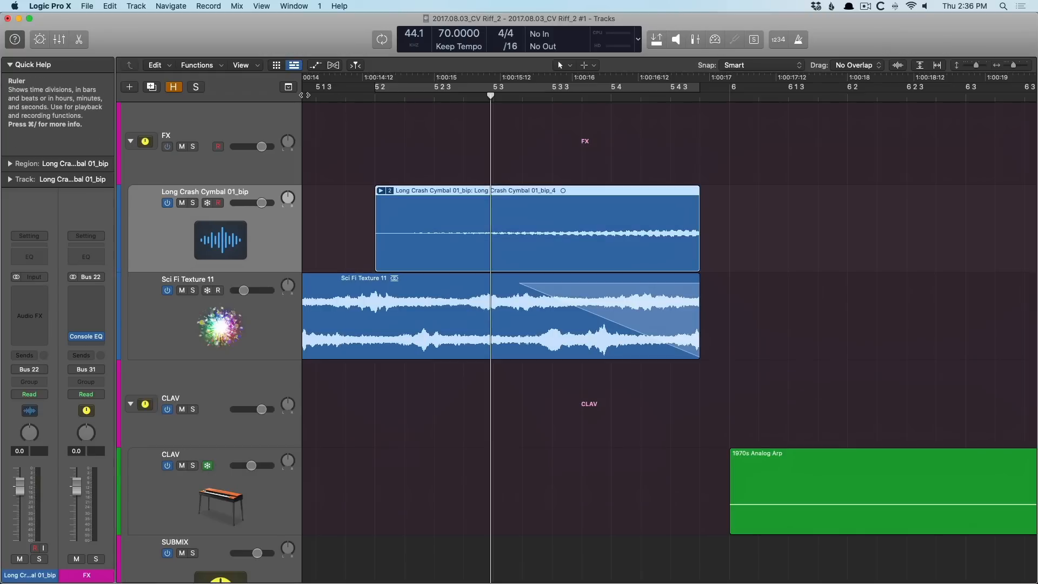
Step: Play the arrangement to hear the processed cymbal take in context
key(space)
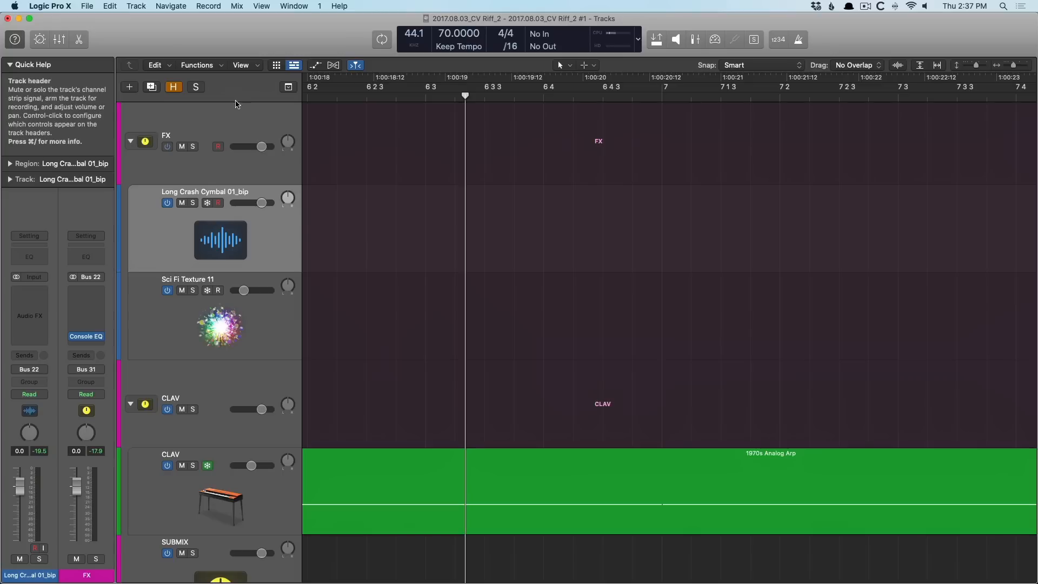
click(211, 66)
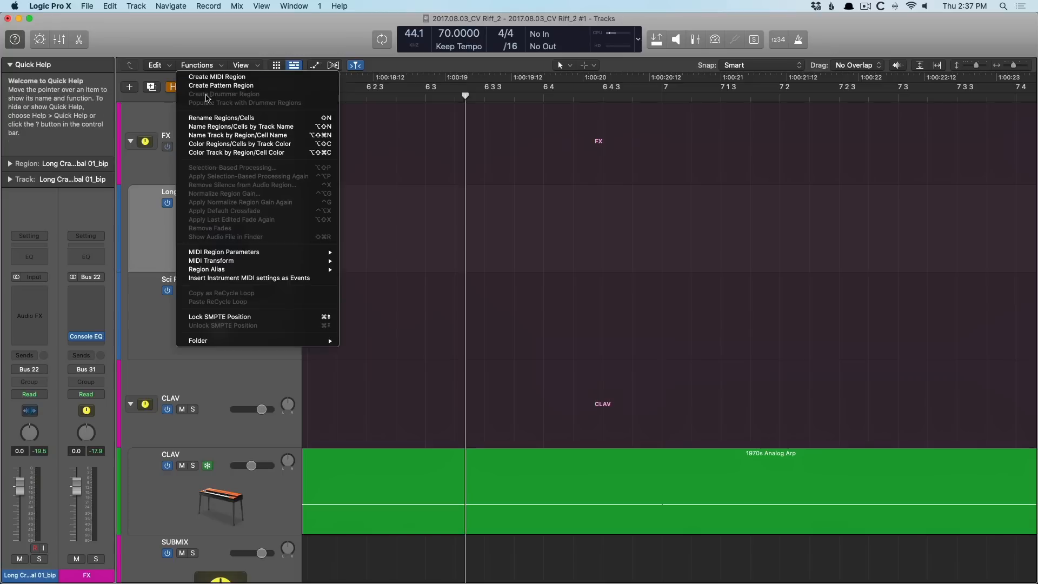
click(202, 42)
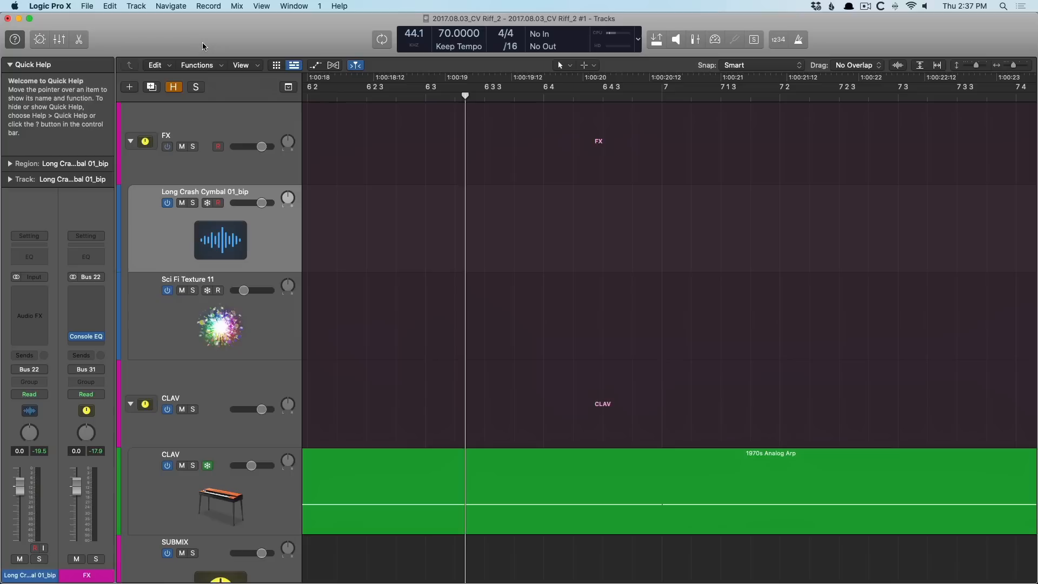